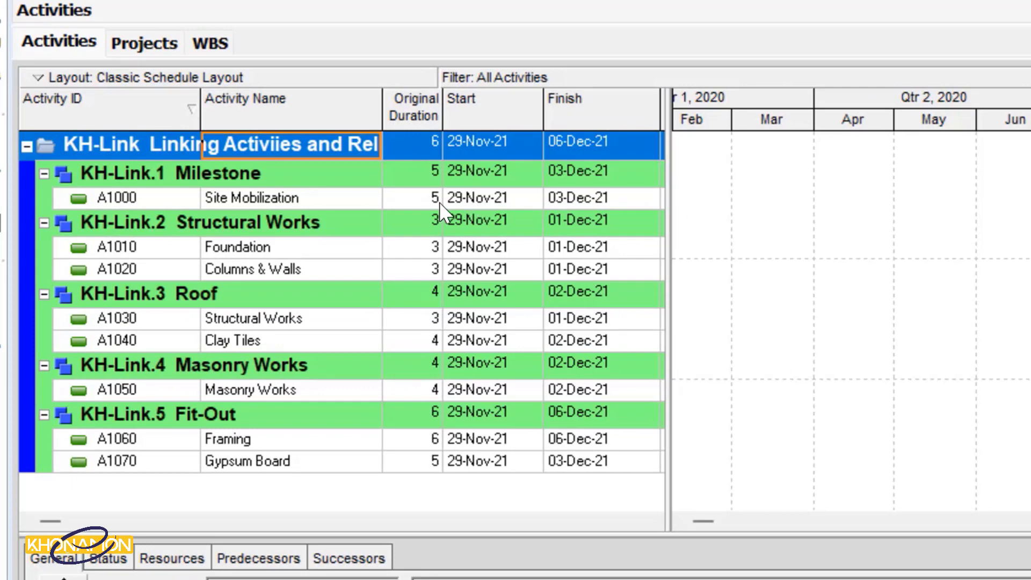
# - Set the activity type of Site Mobilization (A1000) to Start Milestone
pyautogui.click(328, 203)
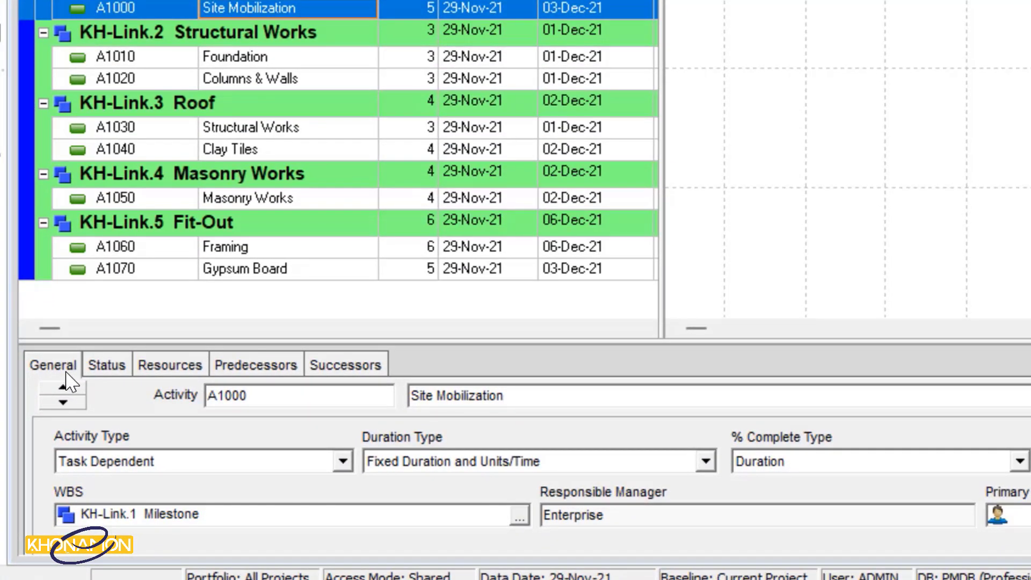
pyautogui.click(343, 462)
pyautogui.click(323, 536)
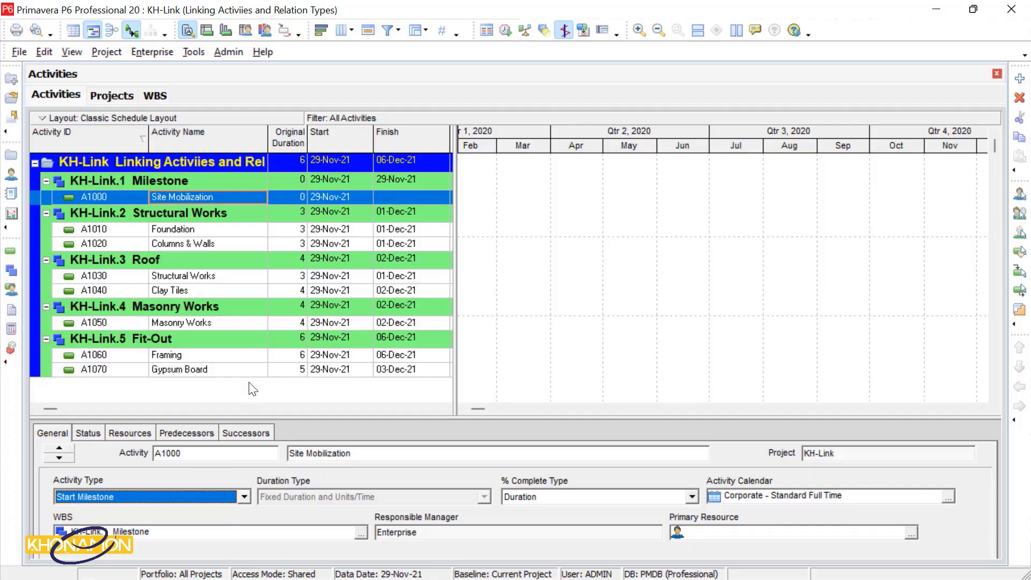
# - With the Foundation activity selected, customize the activity details to also display Predecessors and Successors
pyautogui.click(262, 233)
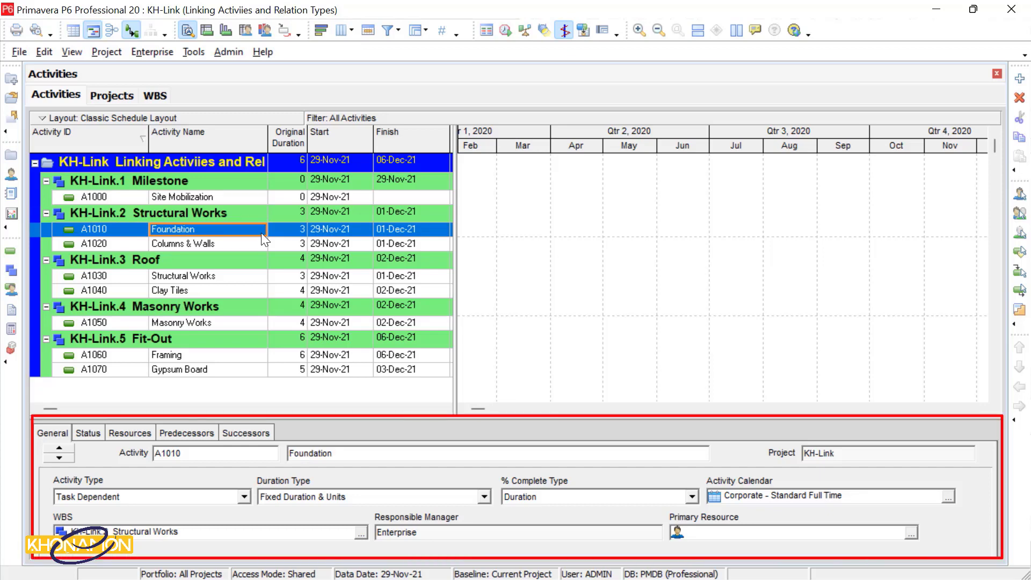
pyautogui.click(212, 432)
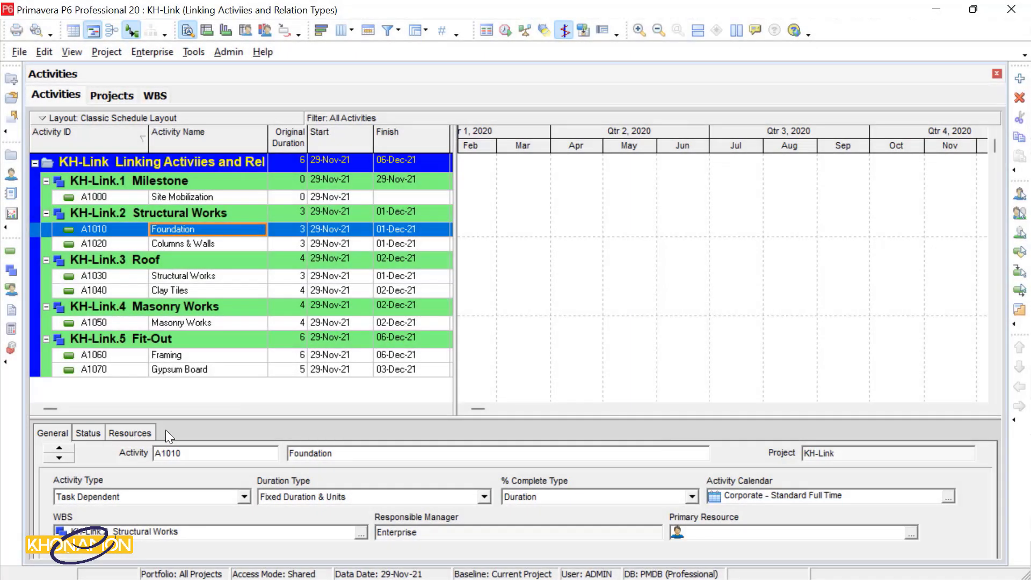
pyautogui.rightClick(165, 430)
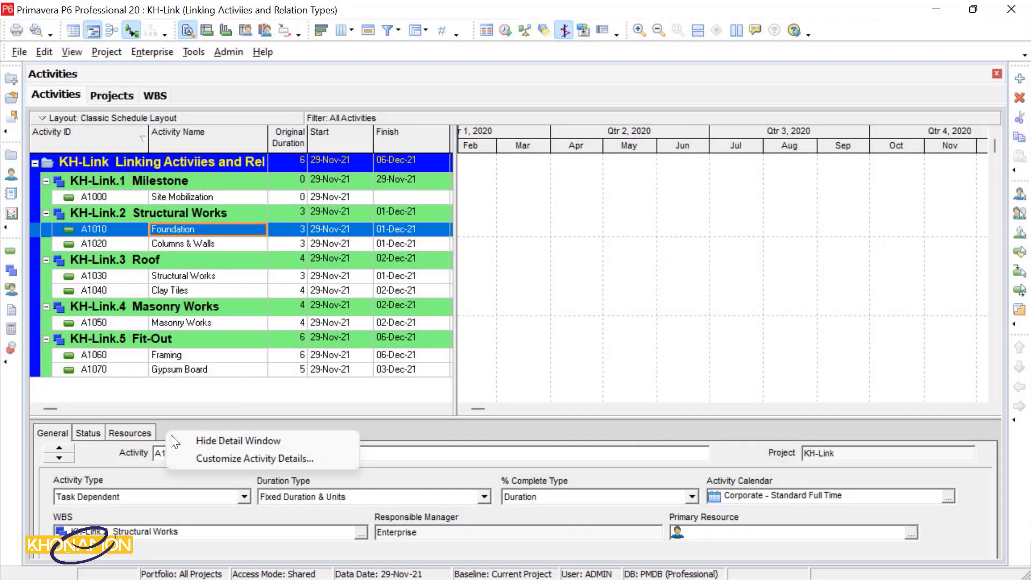
pyautogui.click(196, 457)
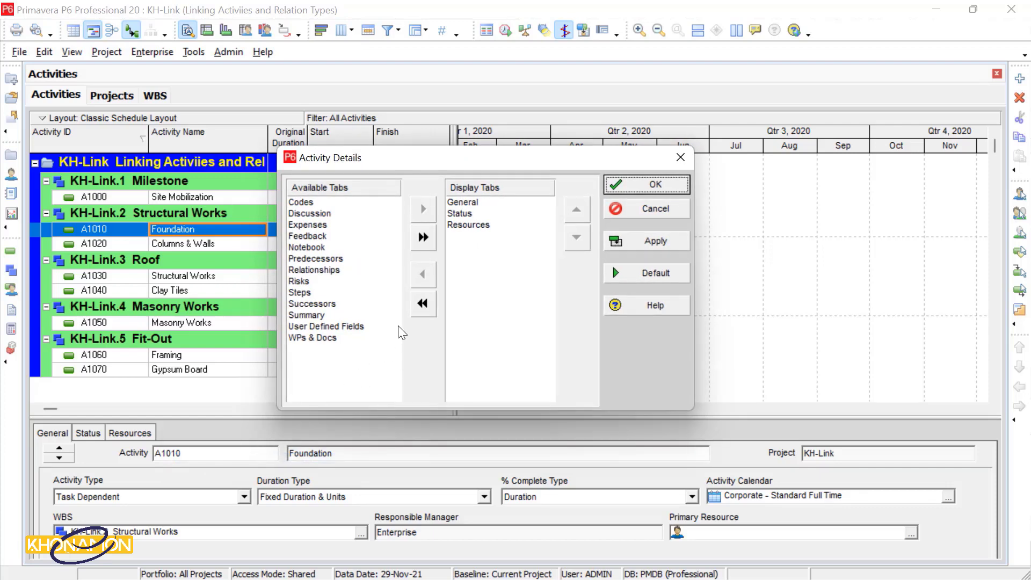
pyautogui.click(353, 260)
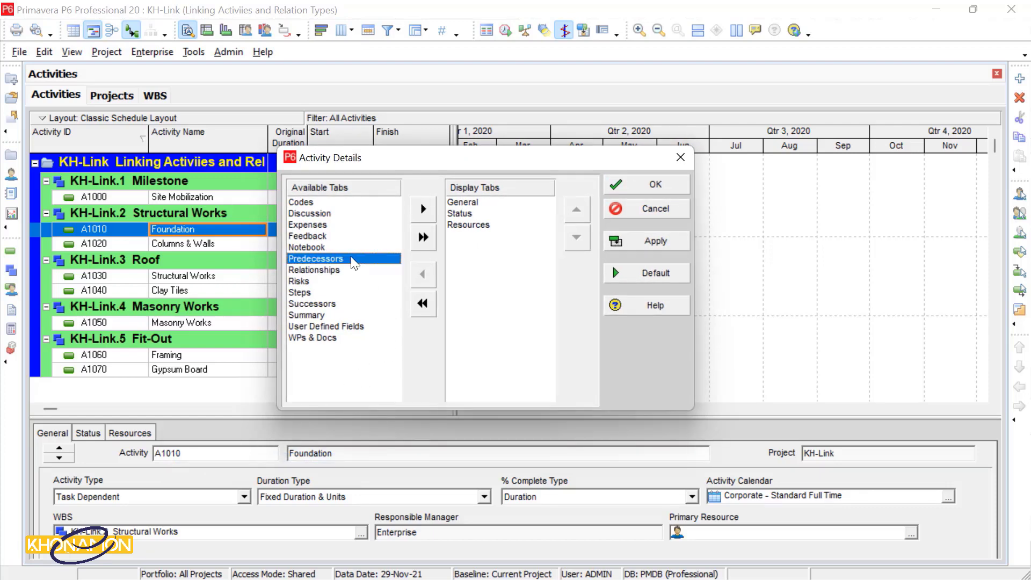
pyautogui.click(416, 218)
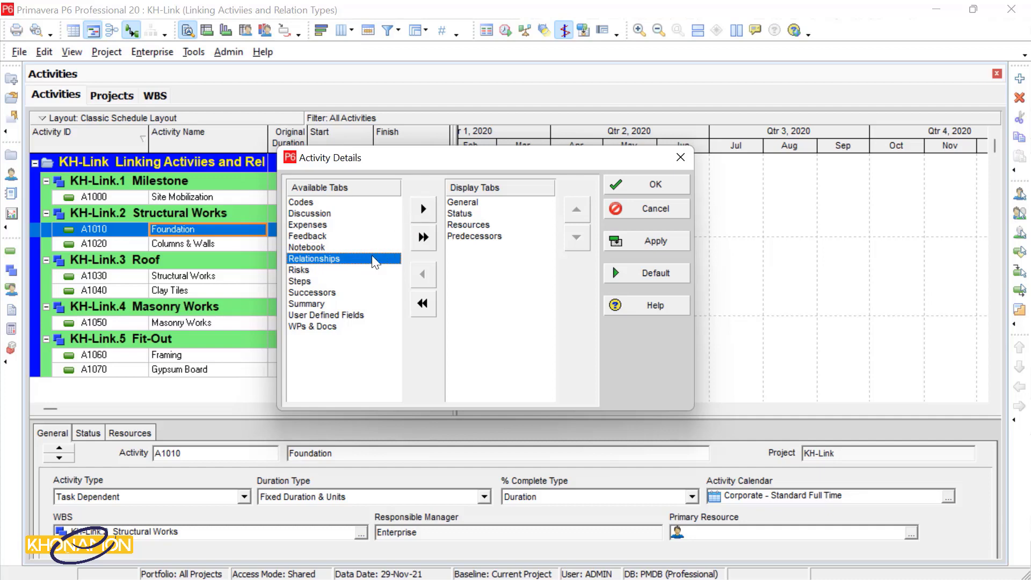
pyautogui.click(330, 293)
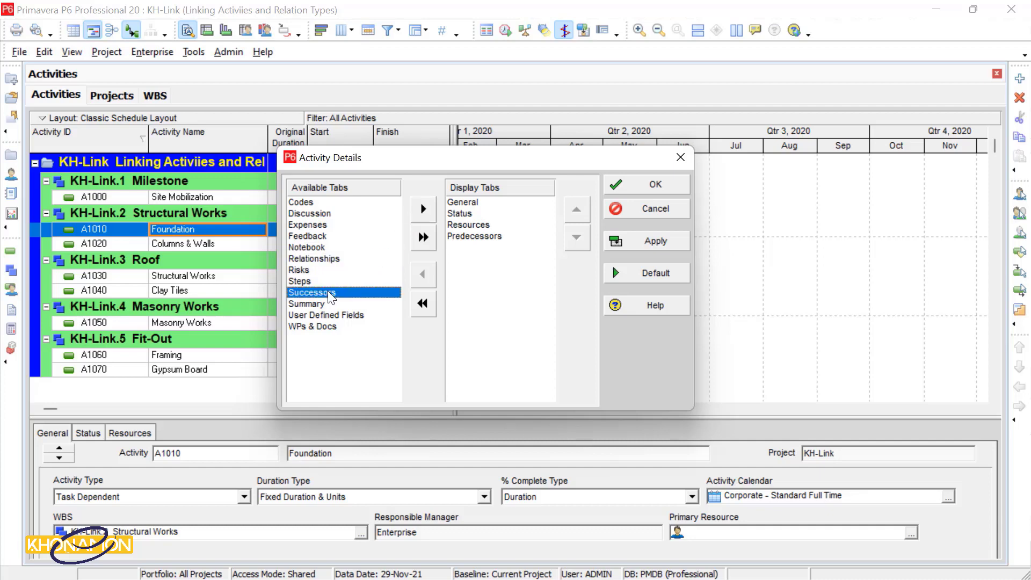
pyautogui.click(423, 210)
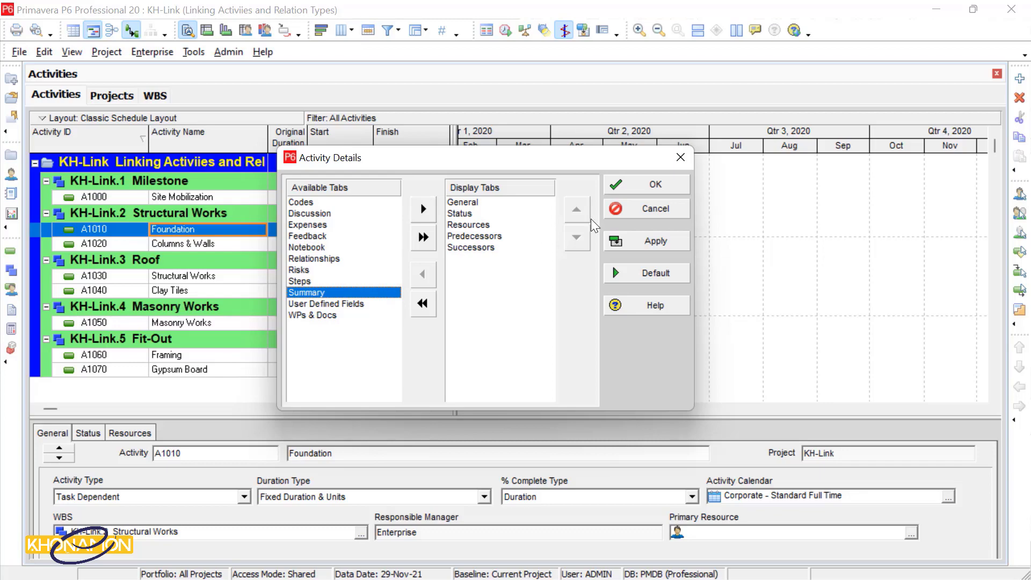
pyautogui.click(640, 188)
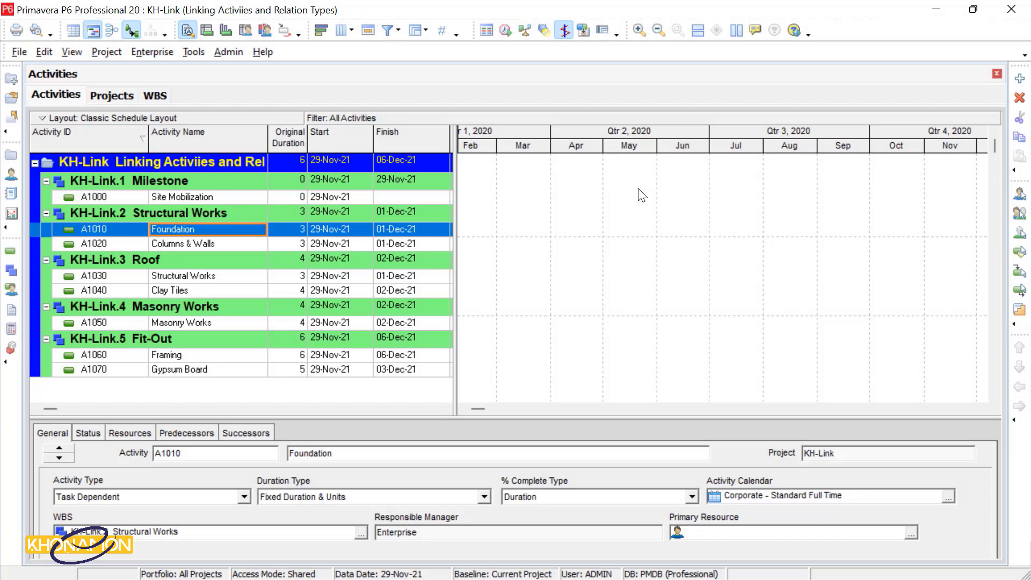
# - Assign Site Mobilization (A1000) as the predecessor of the Foundation activity (A1010), enlarging the details area
pyautogui.click(196, 439)
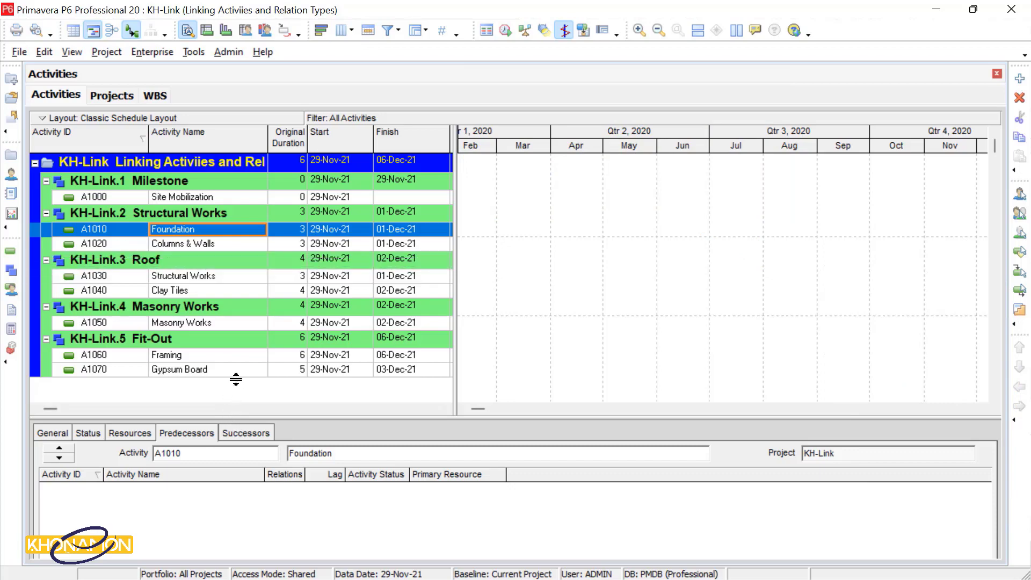
pyautogui.moveTo(236, 377); pyautogui.dragTo(236, 375)
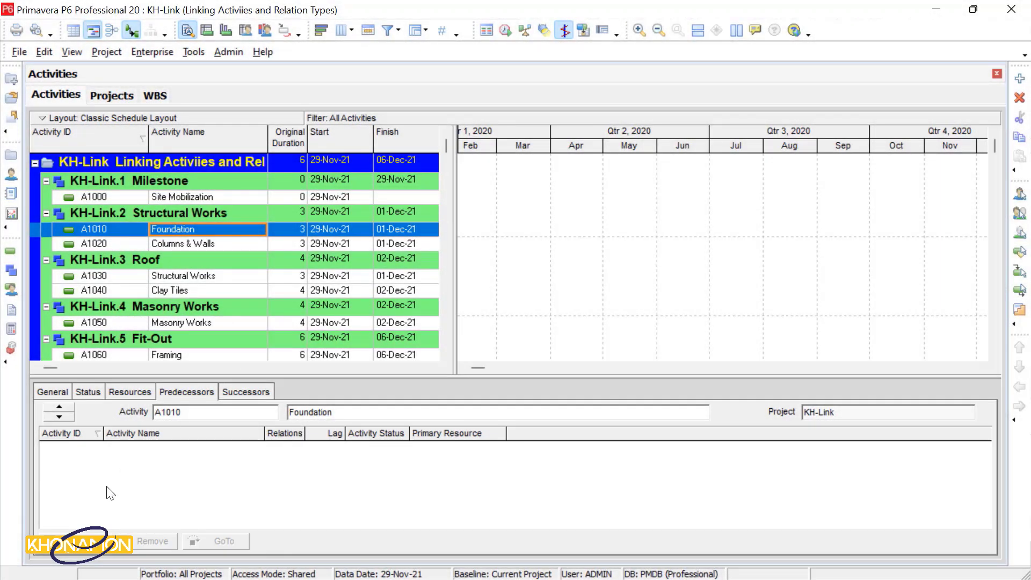
pyautogui.click(107, 537)
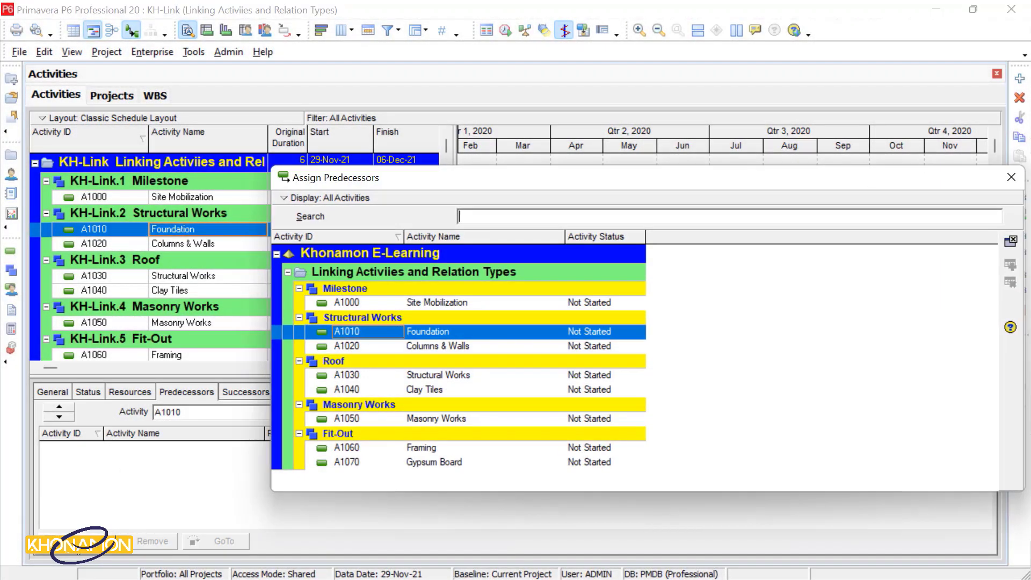
pyautogui.doubleClick(473, 305)
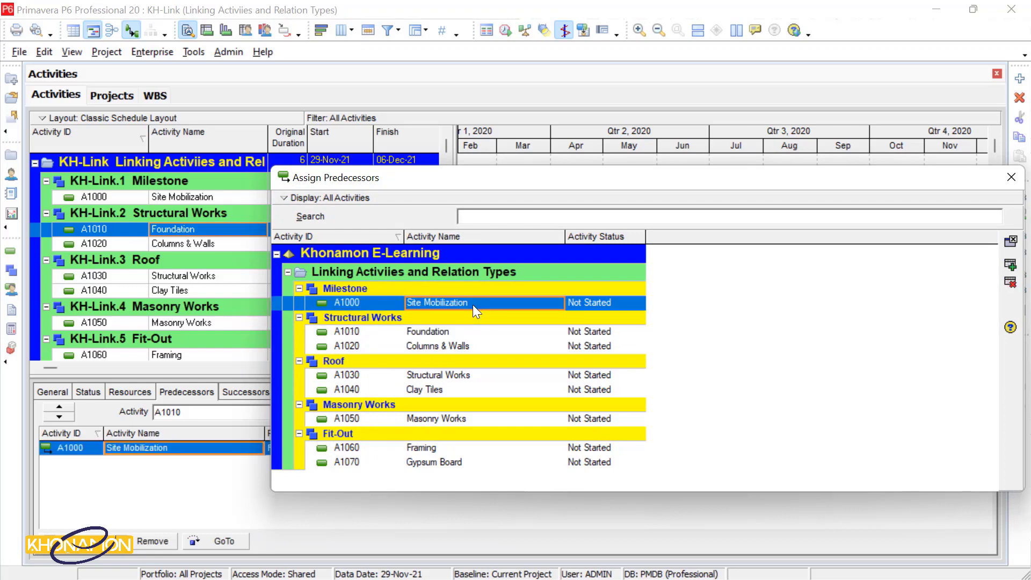
pyautogui.click(1002, 177)
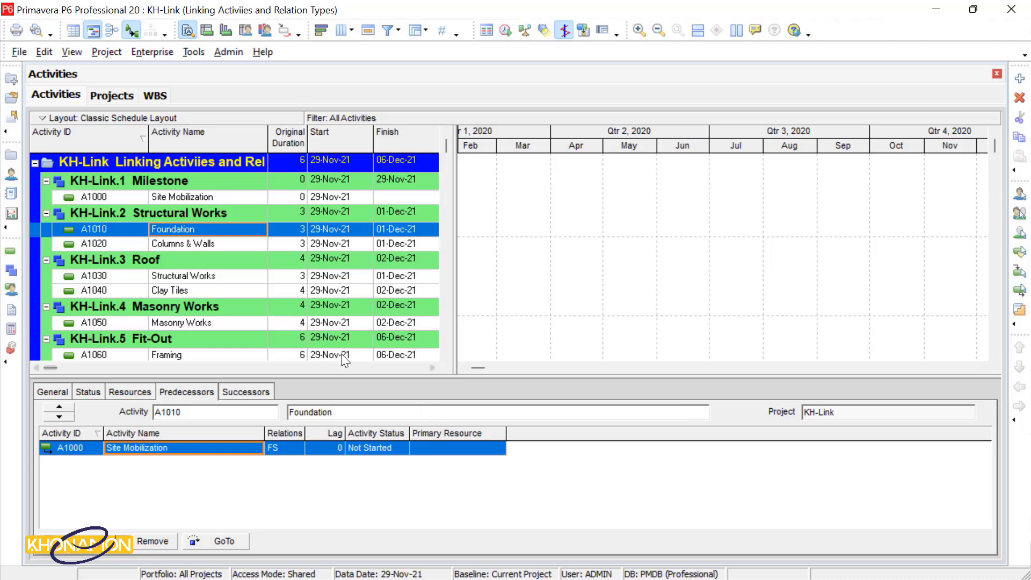
# - Assign Foundation (A1010) as the predecessor of the Columns & Walls activity (A1020)
pyautogui.click(242, 244)
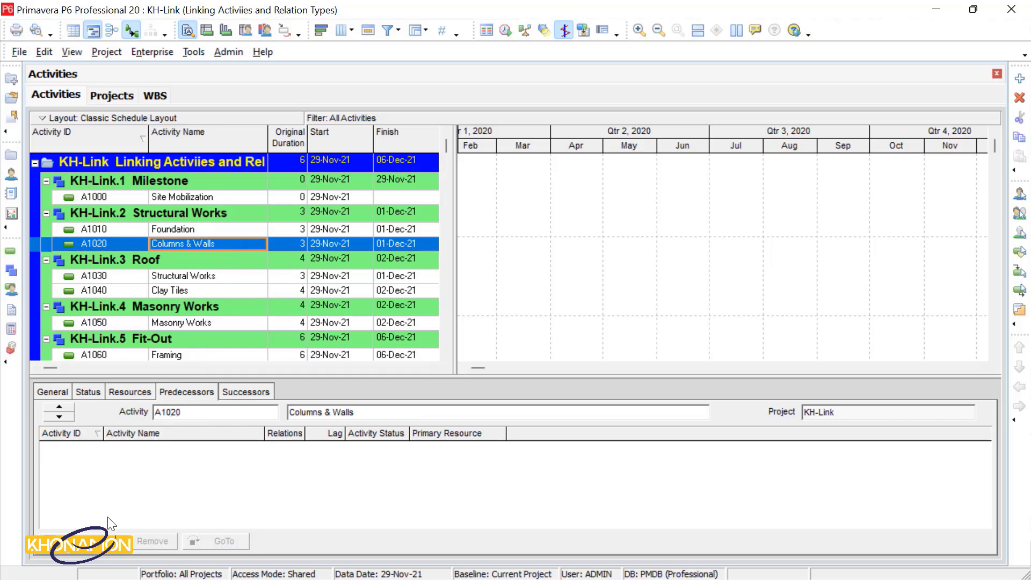
pyautogui.click(88, 552)
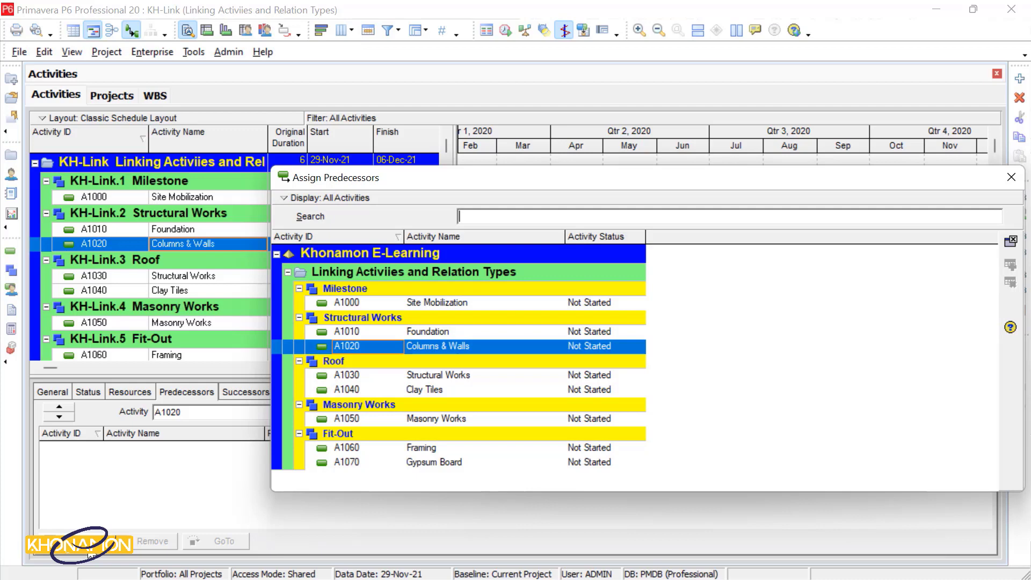
pyautogui.click(505, 336)
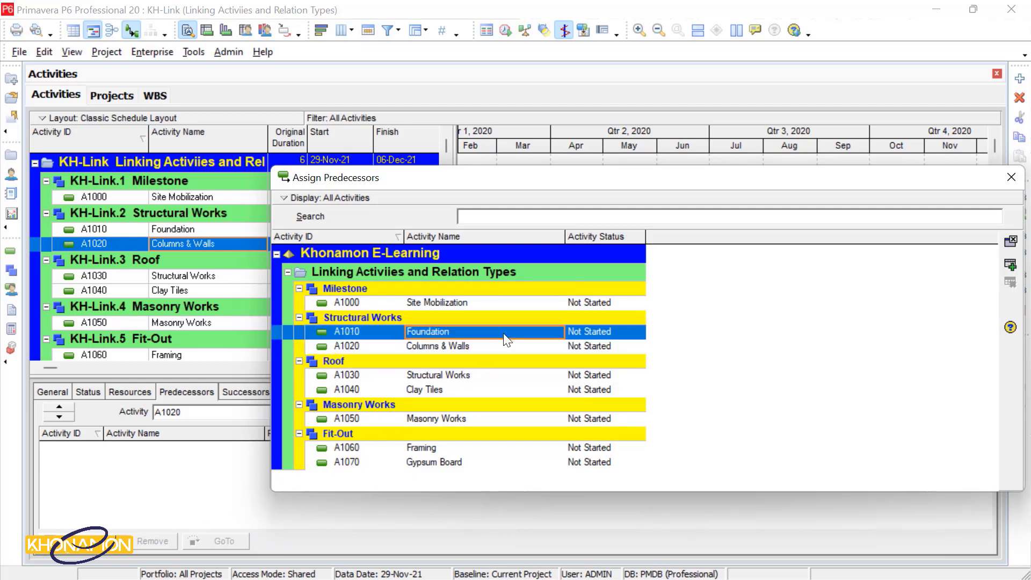
pyautogui.doubleClick(505, 337)
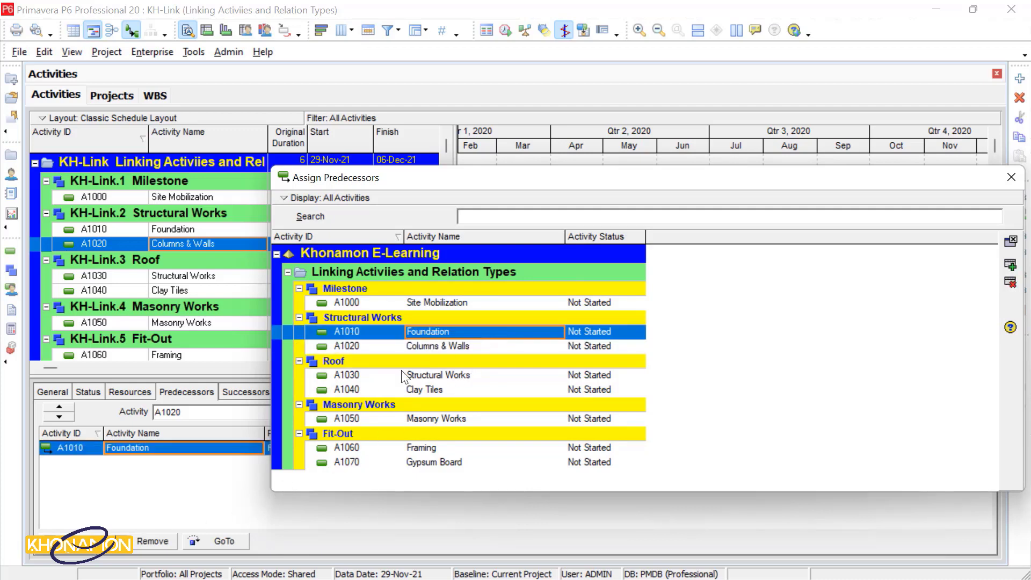
pyautogui.moveTo(271, 379); pyautogui.dragTo(433, 370)
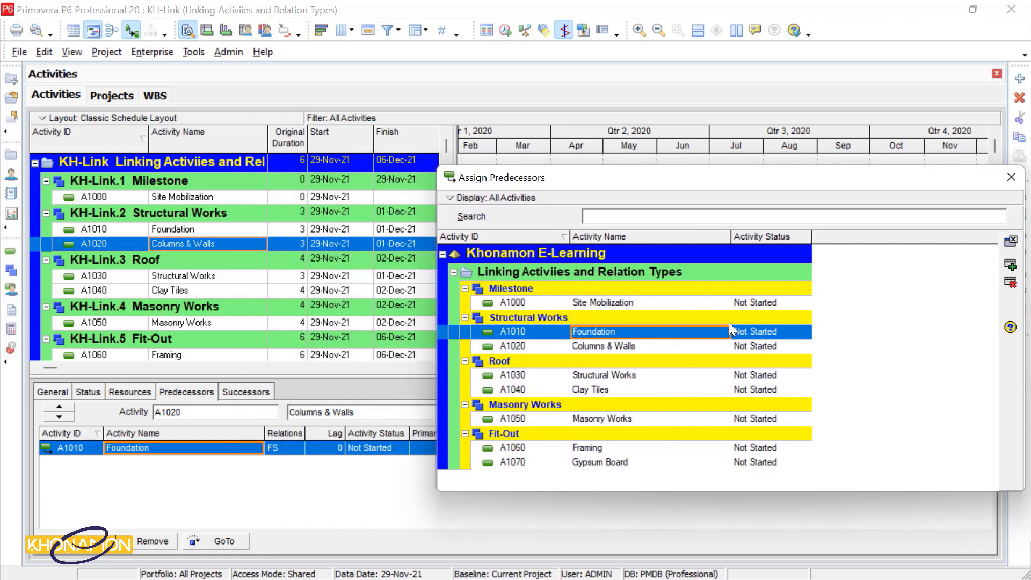
pyautogui.click(1011, 177)
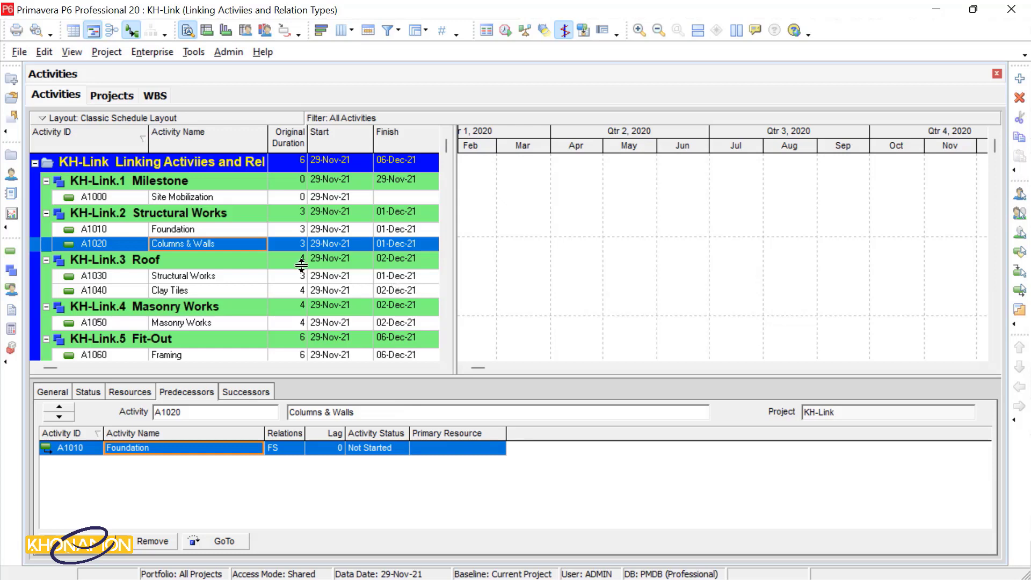
# - Link all activities from Columns & Walls (A1020) through Gypsum Board (A1070) in sequence in one operation
pyautogui.click(250, 244)
pyautogui.click(283, 245)
pyautogui.scroll(-1, 279, 287)
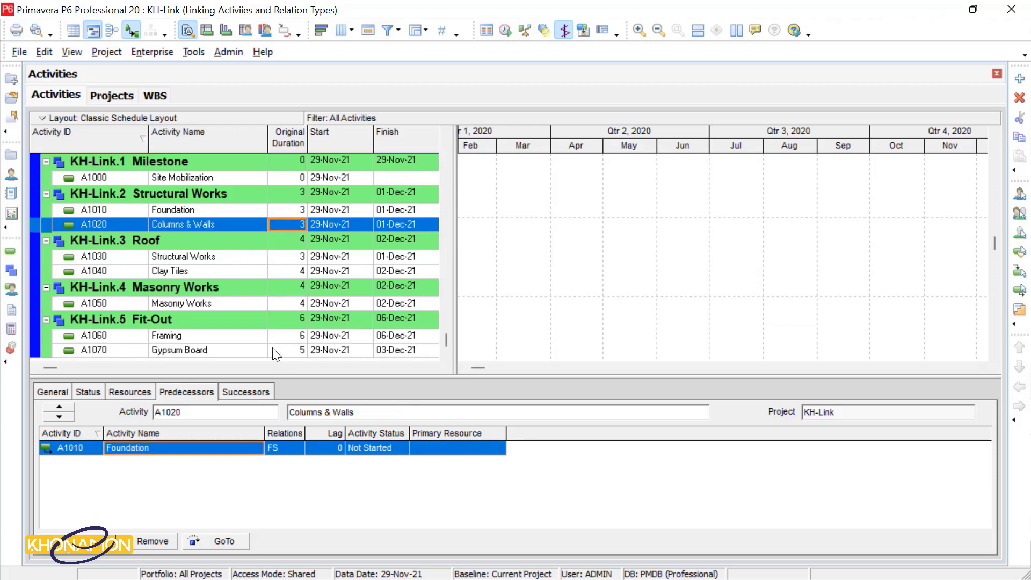
pyautogui.keyDown('shift'); pyautogui.click(276, 350); pyautogui.keyUp('shift')
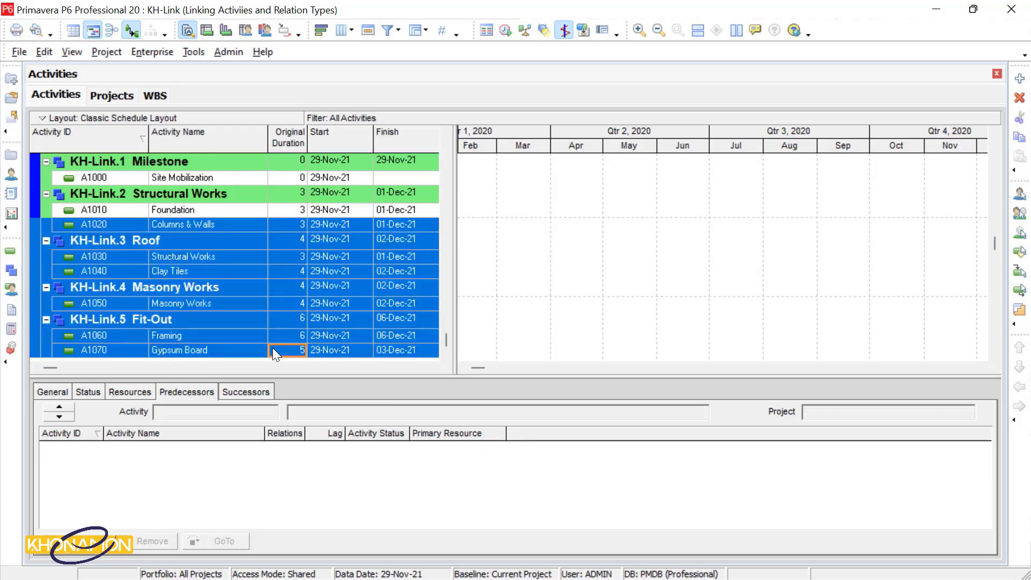
pyautogui.rightClick(273, 349)
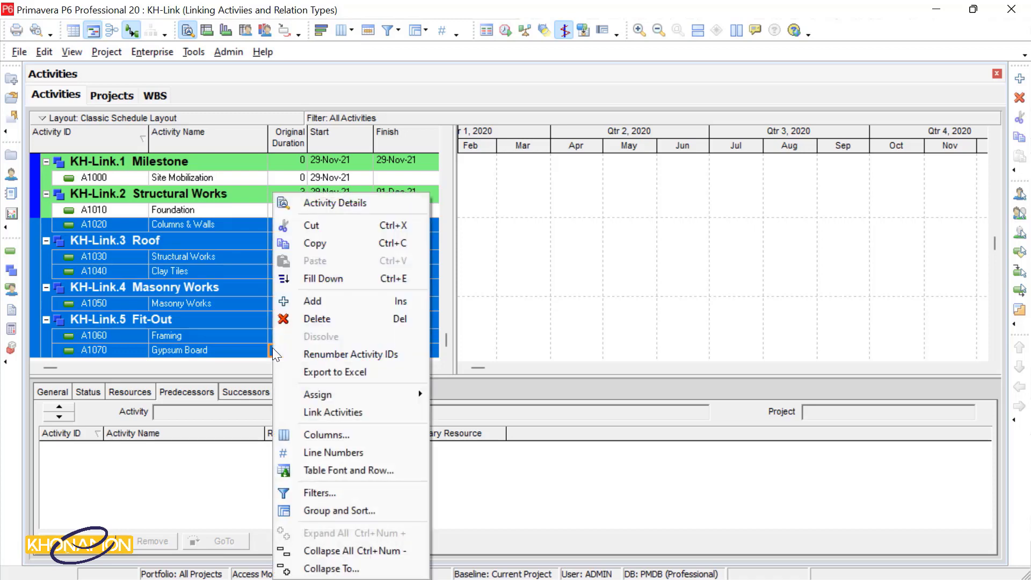
pyautogui.click(319, 413)
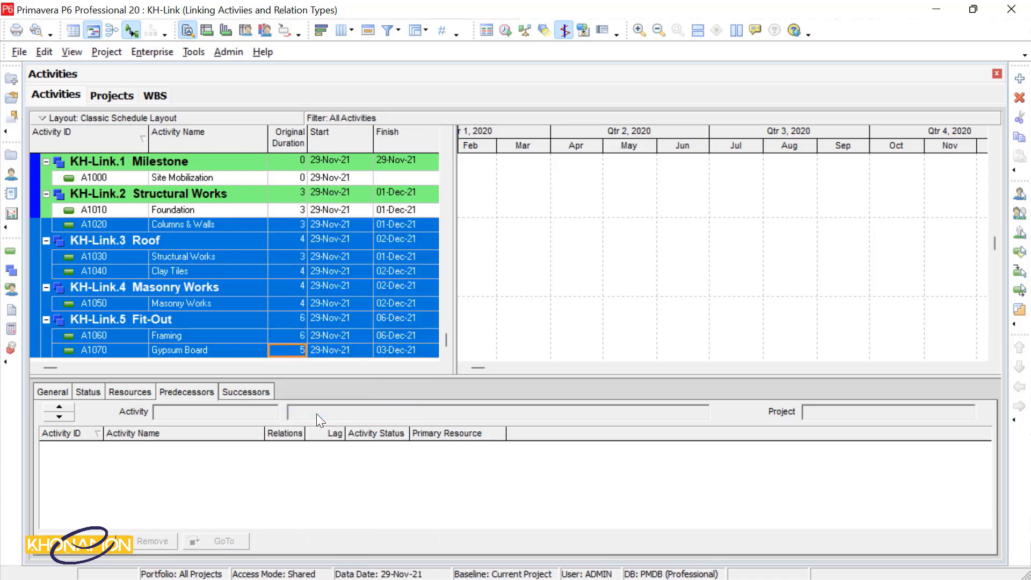
# - Examine the predecessor and relation type of each linked activity from Foundation (A1010) through Gypsum Board (A1070)
pyautogui.click(275, 258)
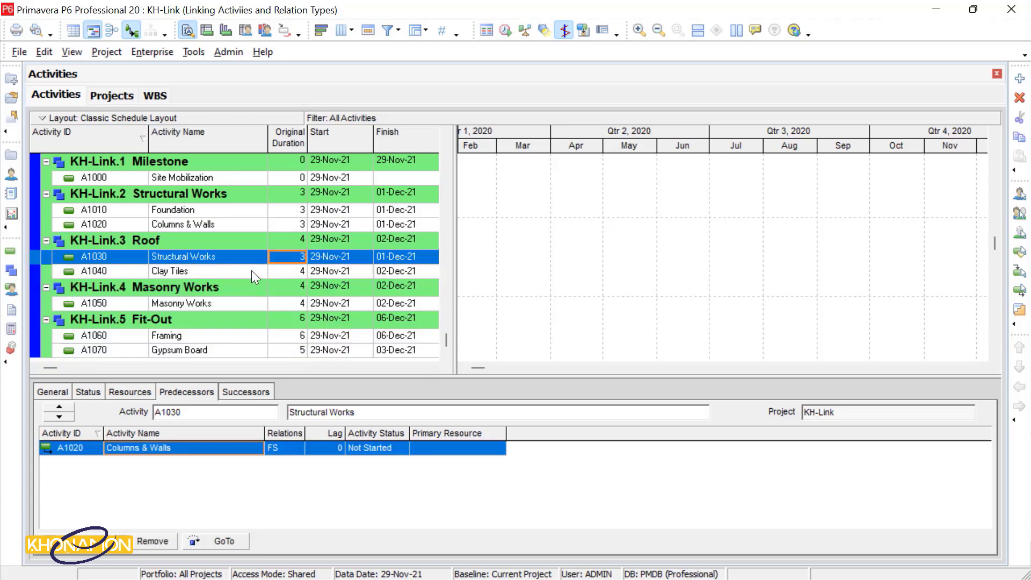
pyautogui.click(251, 270)
pyautogui.click(252, 304)
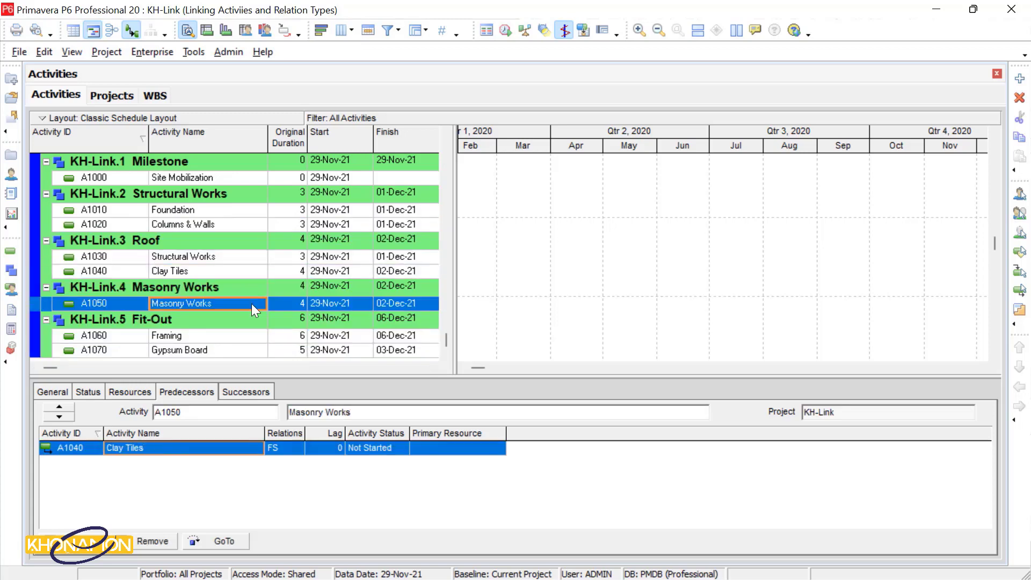
pyautogui.click(249, 337)
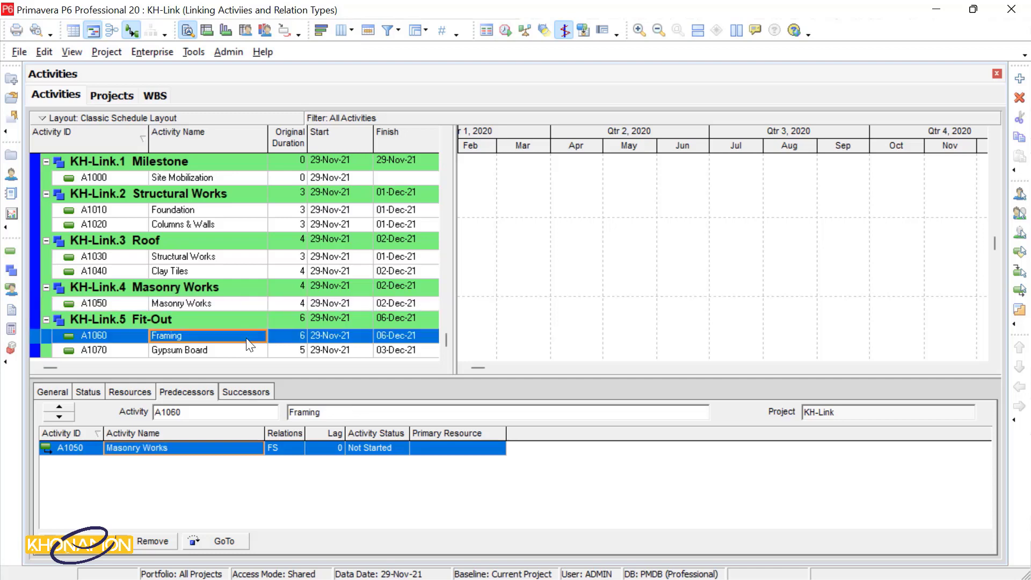
pyautogui.click(246, 352)
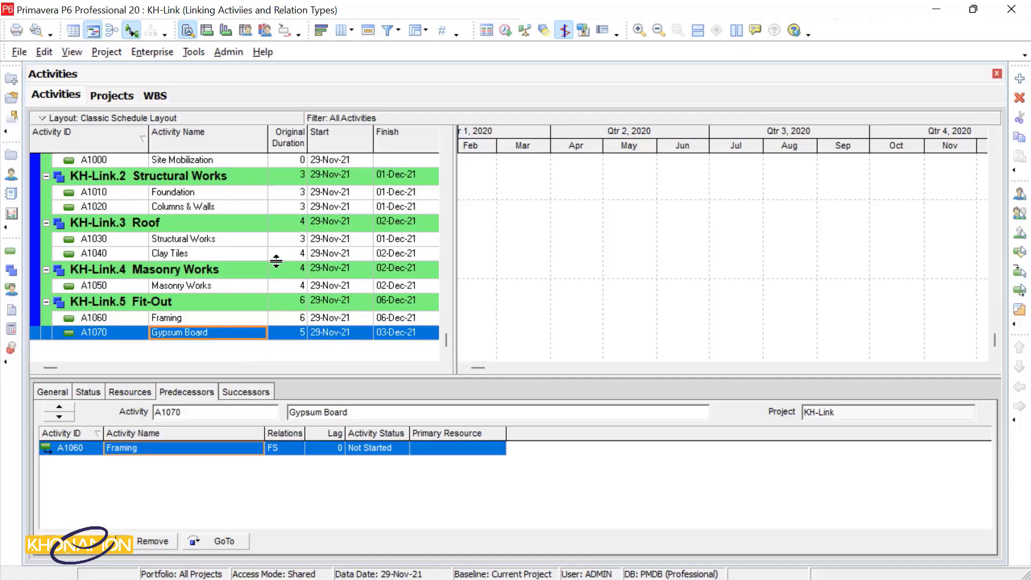
pyautogui.click(286, 198)
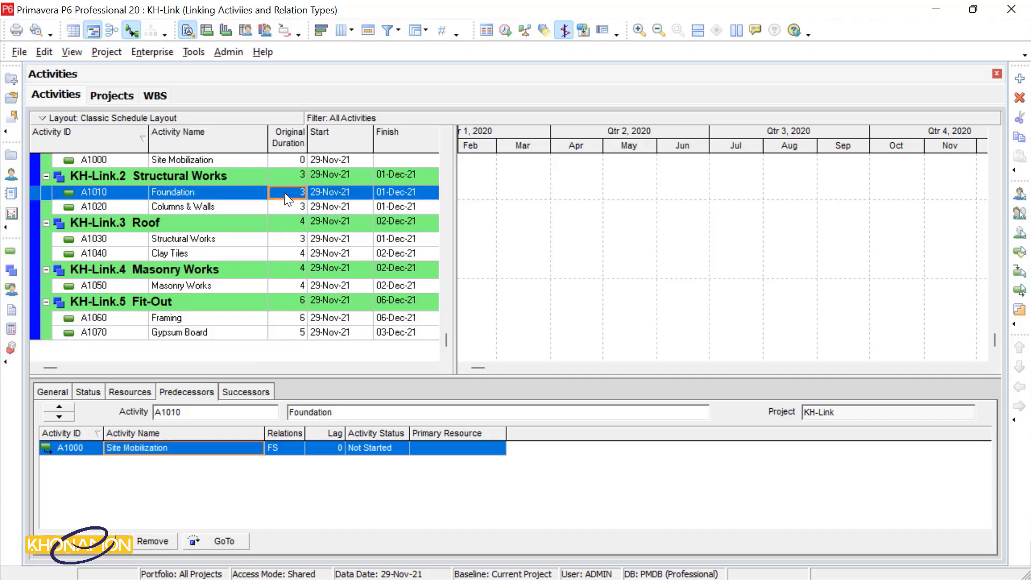
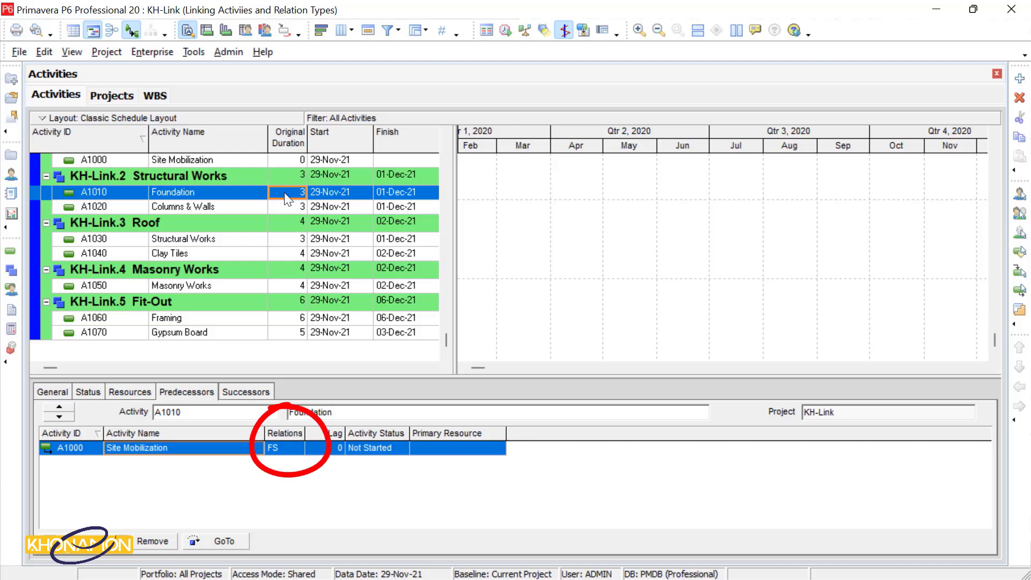
pyautogui.click(240, 207)
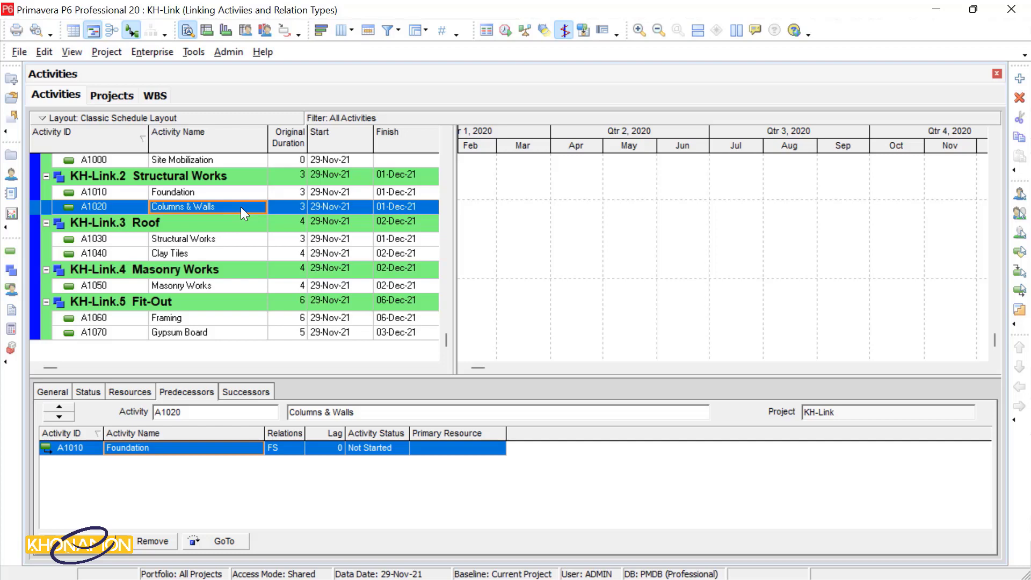
pyautogui.press('Down')
pyautogui.press('Down')
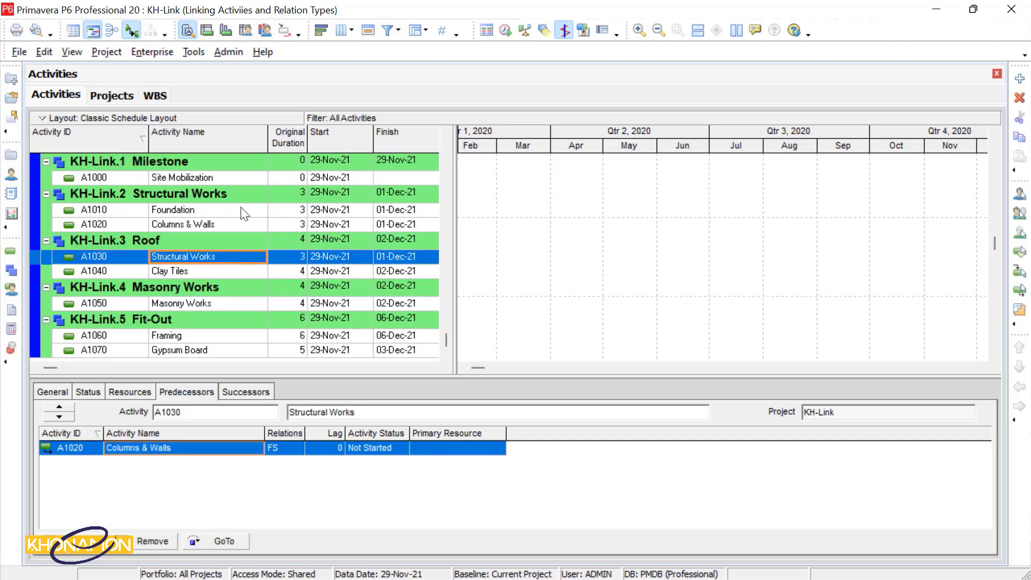
pyautogui.press('Down')
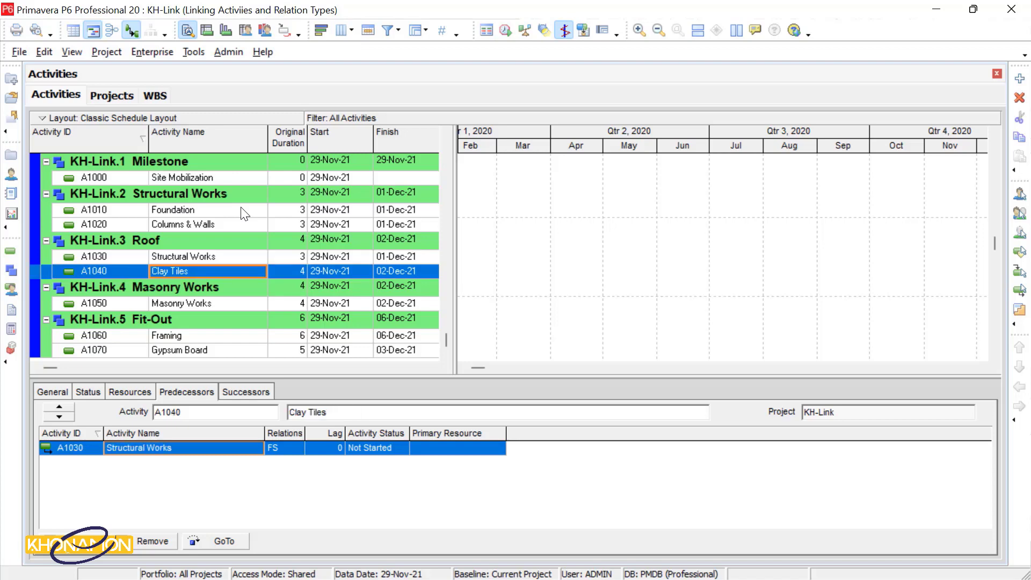
# - Change the relationship between Masonry Works (A1050) and its predecessor Clay Tiles (A1040) to SS
pyautogui.press('Down')
pyautogui.press('Down')
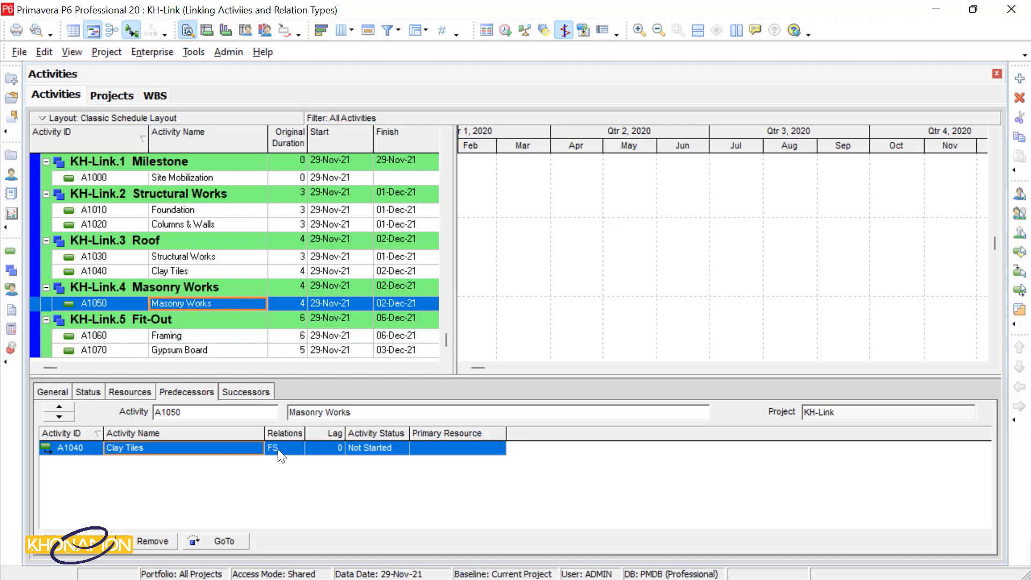
pyautogui.click(295, 447)
pyautogui.click(296, 449)
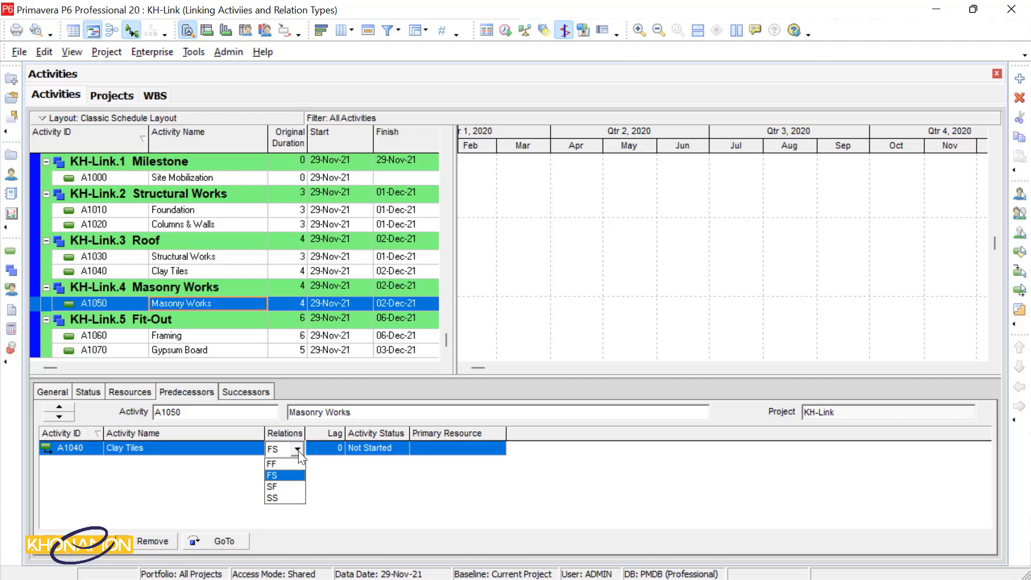
pyautogui.click(301, 498)
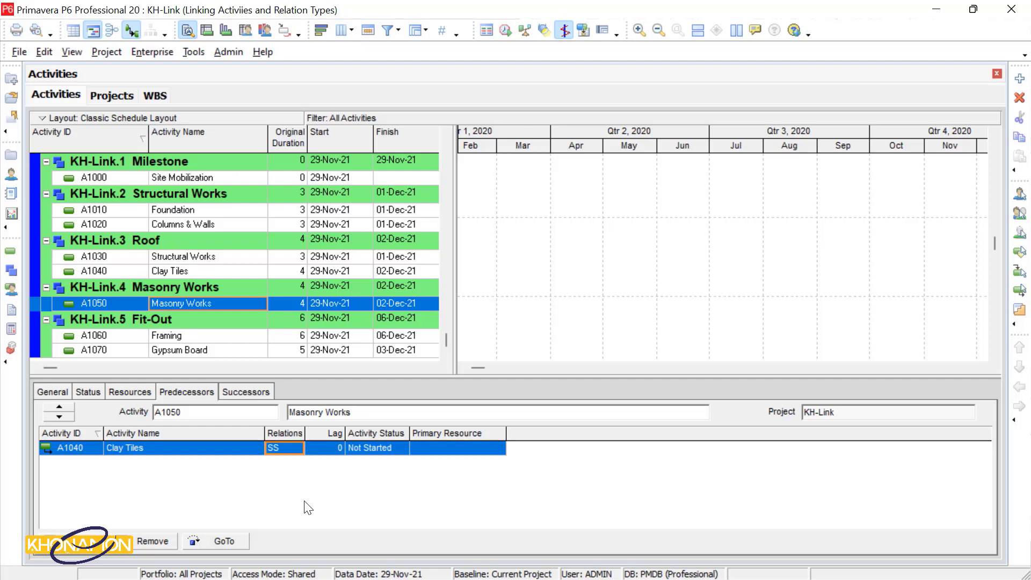
# - Set the predecessor relationship of Framing (A1060) to SS and that of Gypsum Board (A1070) to FF
pyautogui.click(261, 339)
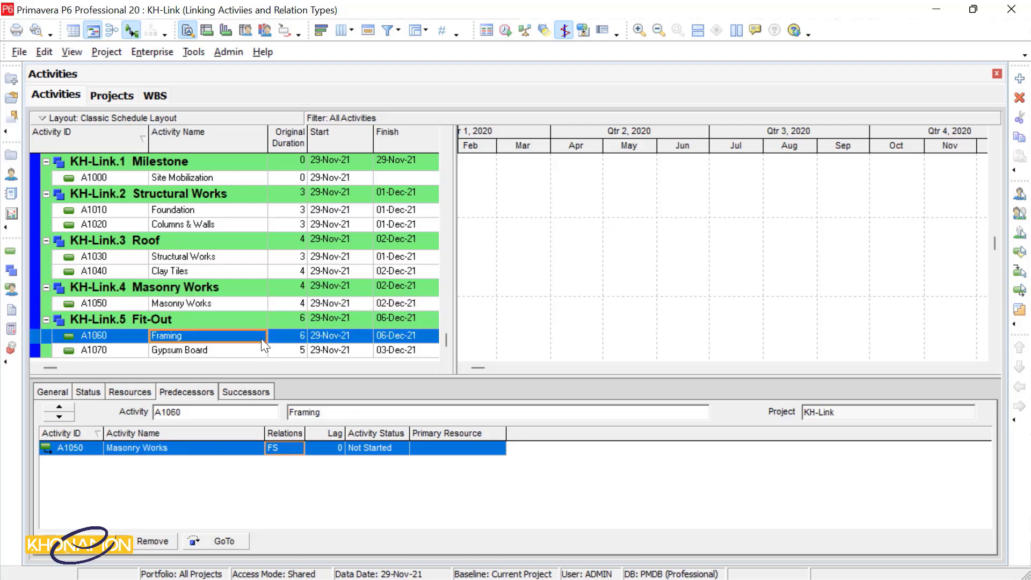
pyautogui.click(301, 447)
pyautogui.click(300, 498)
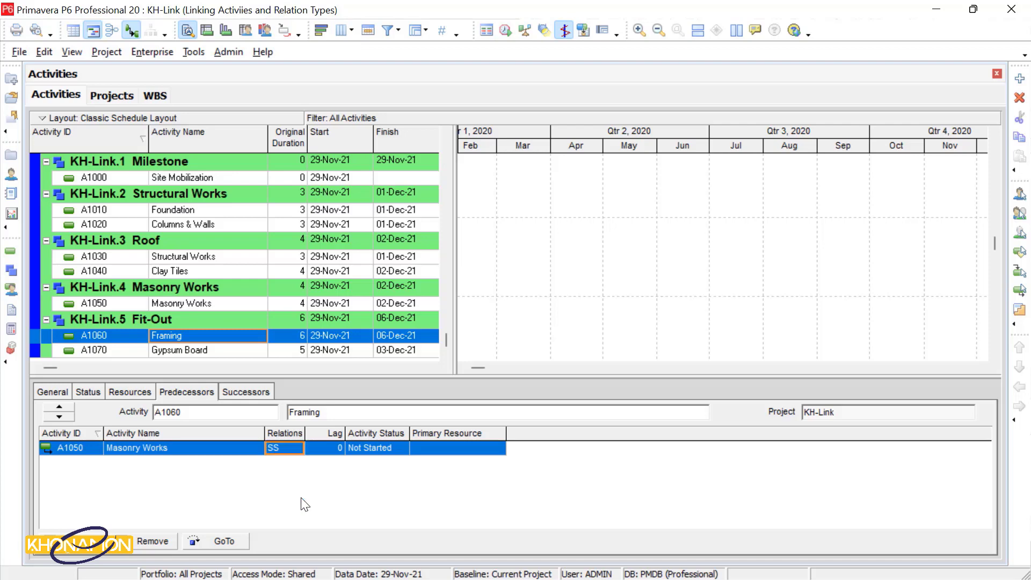
pyautogui.click(254, 352)
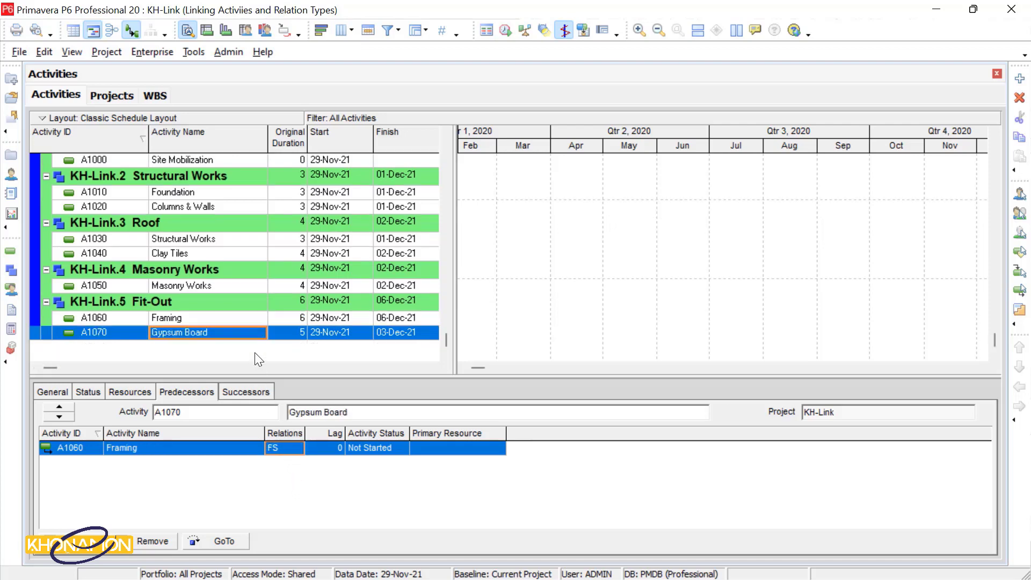
pyautogui.click(299, 449)
pyautogui.click(298, 467)
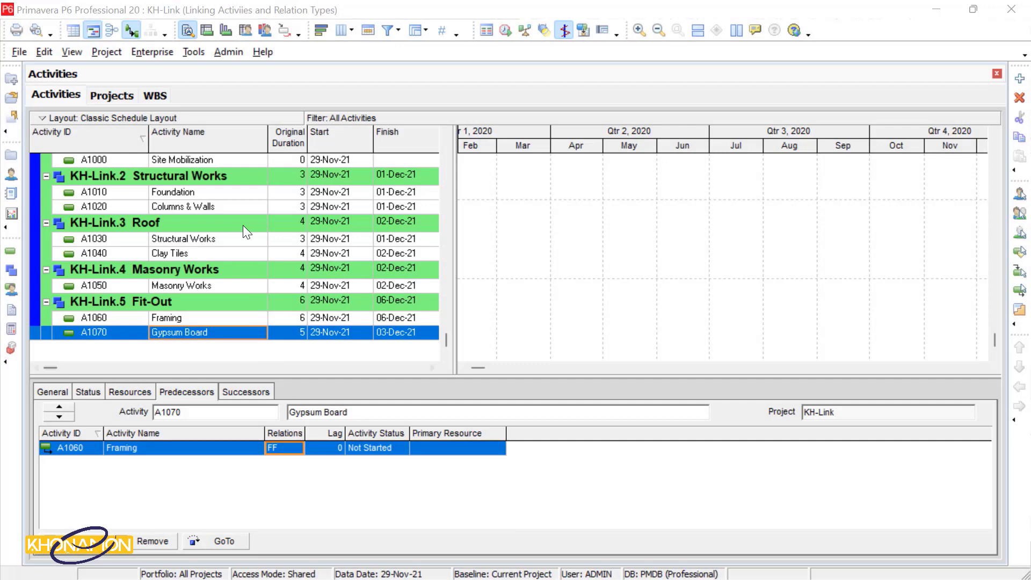
# - Set the predecessor lag of Foundation (A1010) to 3 and that of Columns & Walls (A1020) to 4
pyautogui.click(244, 197)
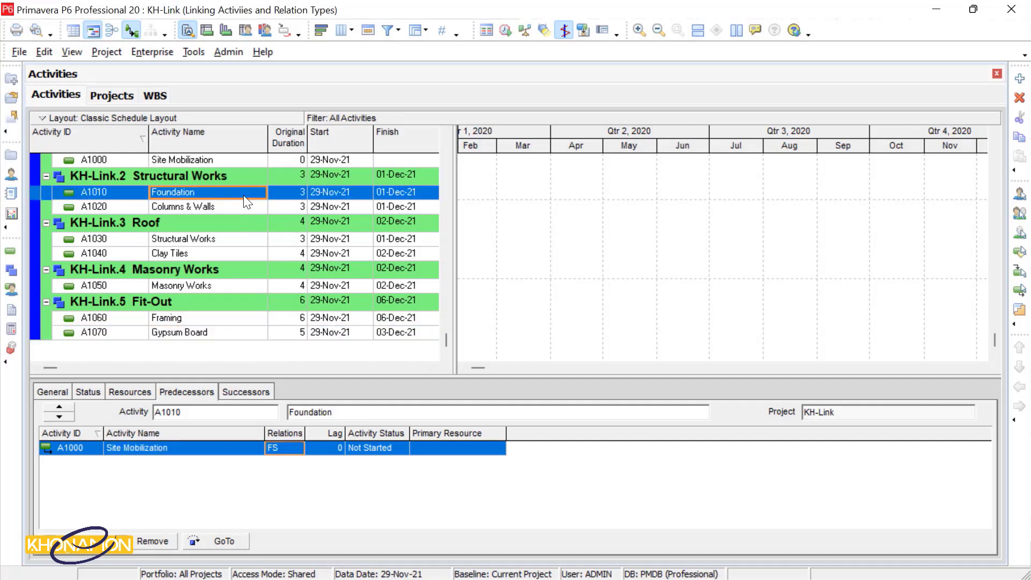
pyautogui.click(326, 448)
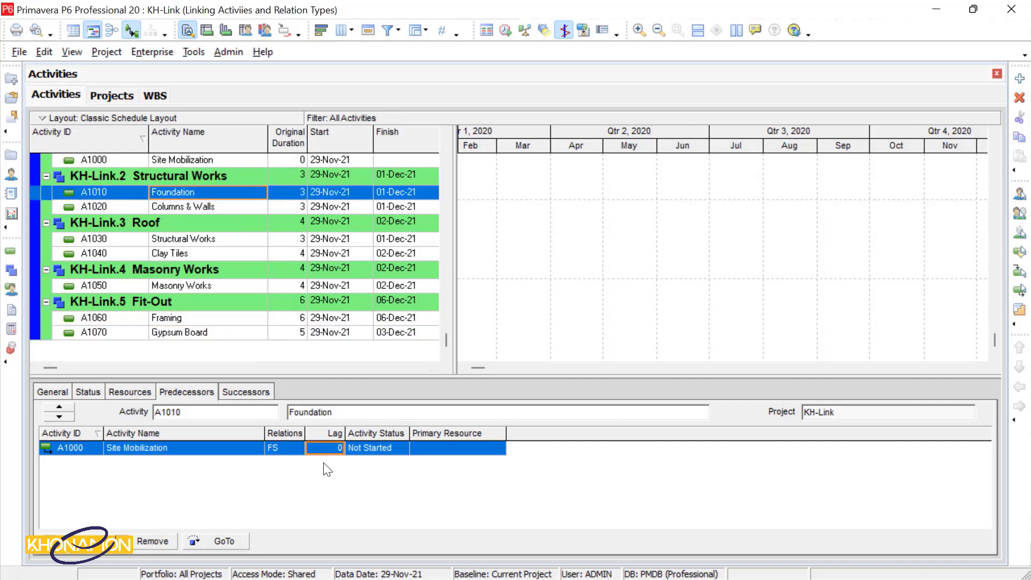
pyautogui.write('3')
pyautogui.press('Return')
pyautogui.click(286, 205)
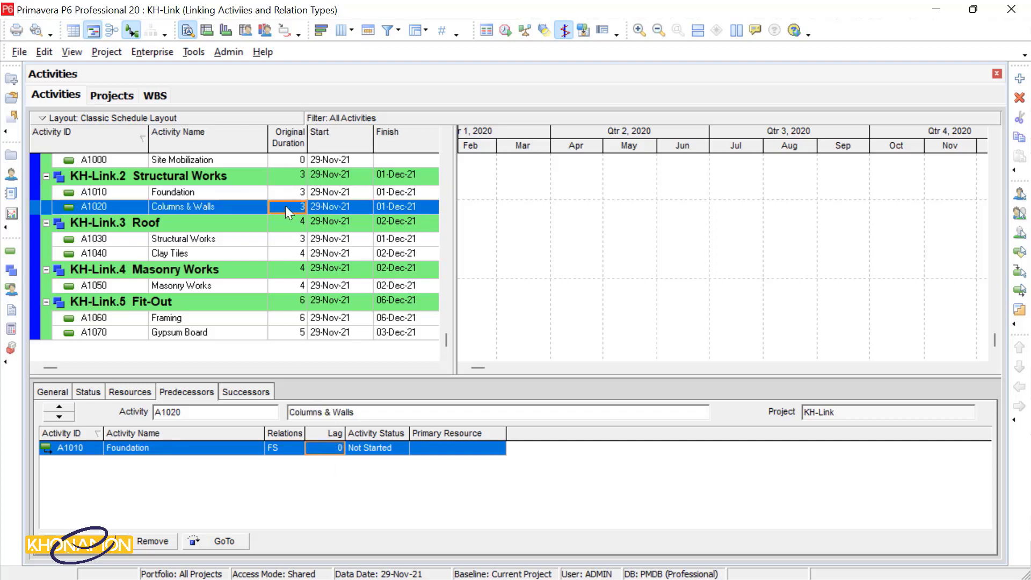
pyautogui.click(328, 448)
pyautogui.write('4')
pyautogui.press('Return')
# - Set the predecessor lag of the roof's Structural Works (A1030) to 3 and that of Clay Tiles (A1040) to 1
pyautogui.click(232, 242)
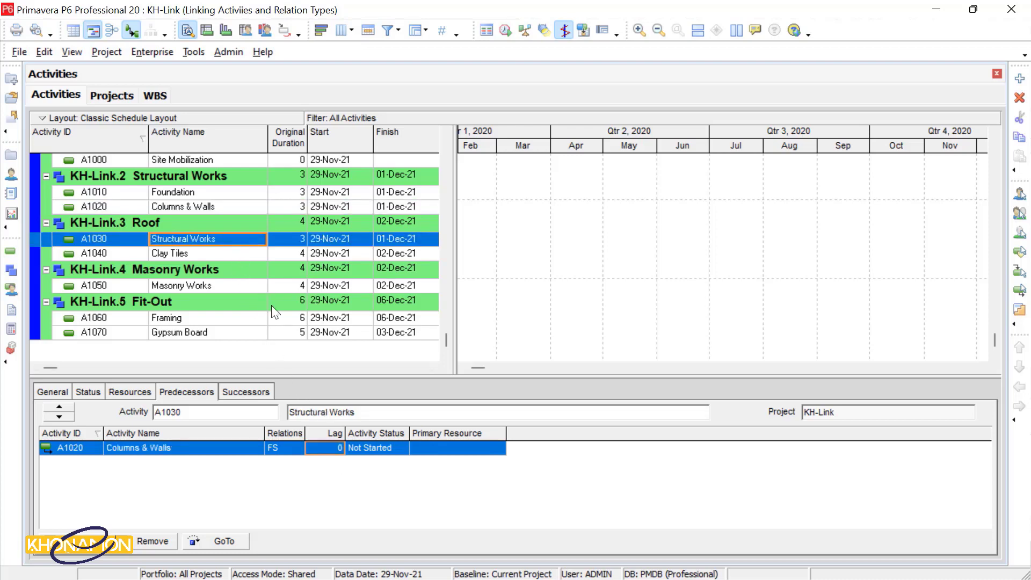
pyautogui.click(332, 450)
pyautogui.write('3')
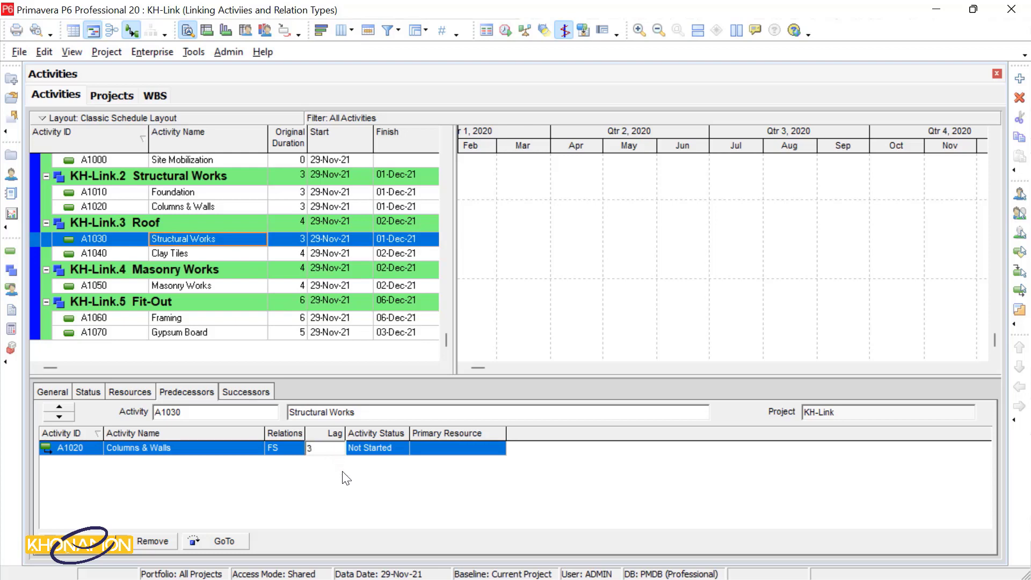
pyautogui.press('Return')
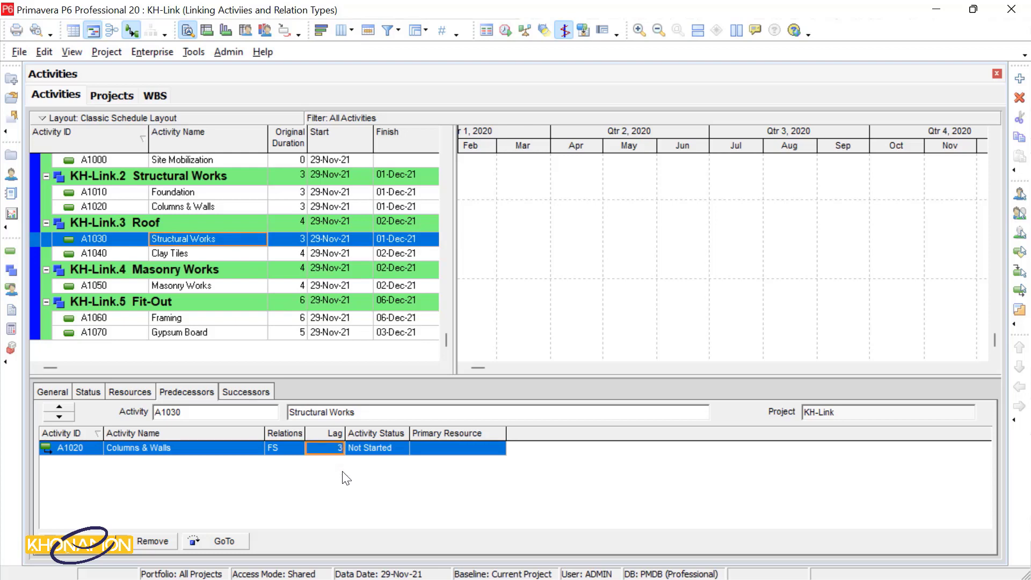
pyautogui.click(253, 254)
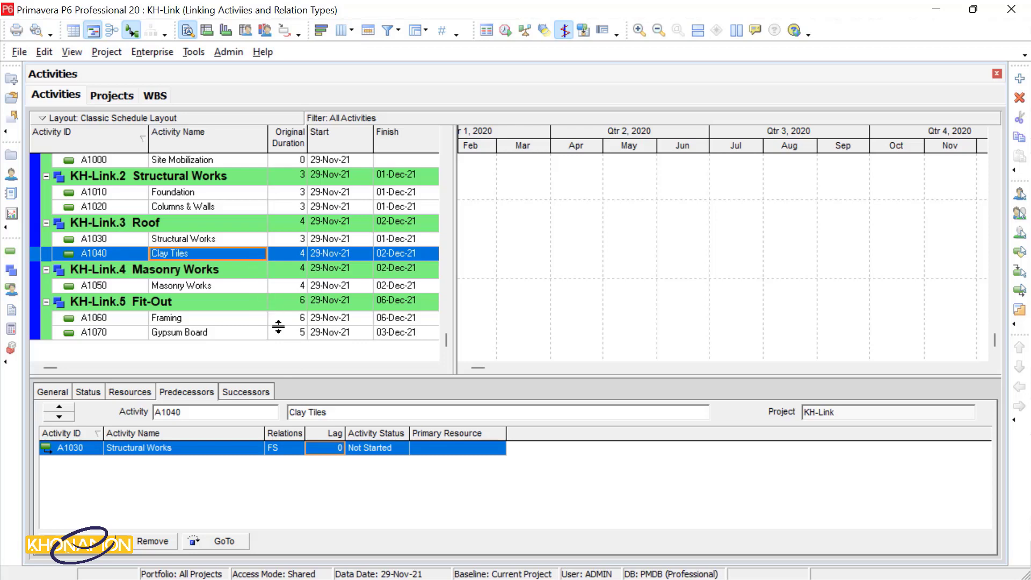
pyautogui.click(331, 452)
pyautogui.write('1')
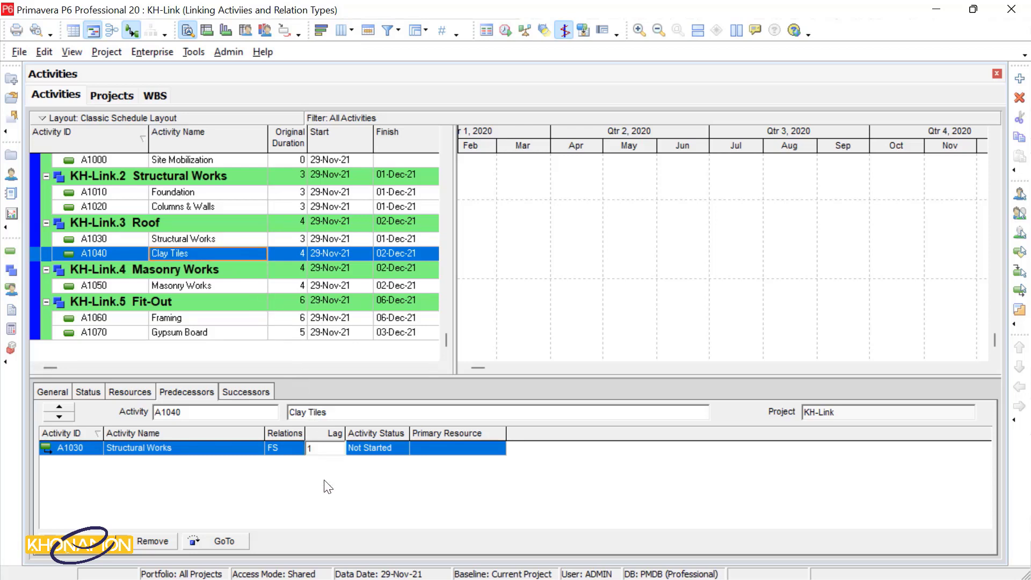
pyautogui.press('Return')
# - Set the predecessor lag of both Masonry Works (A1050) and Framing (A1060) to 2
pyautogui.click(292, 286)
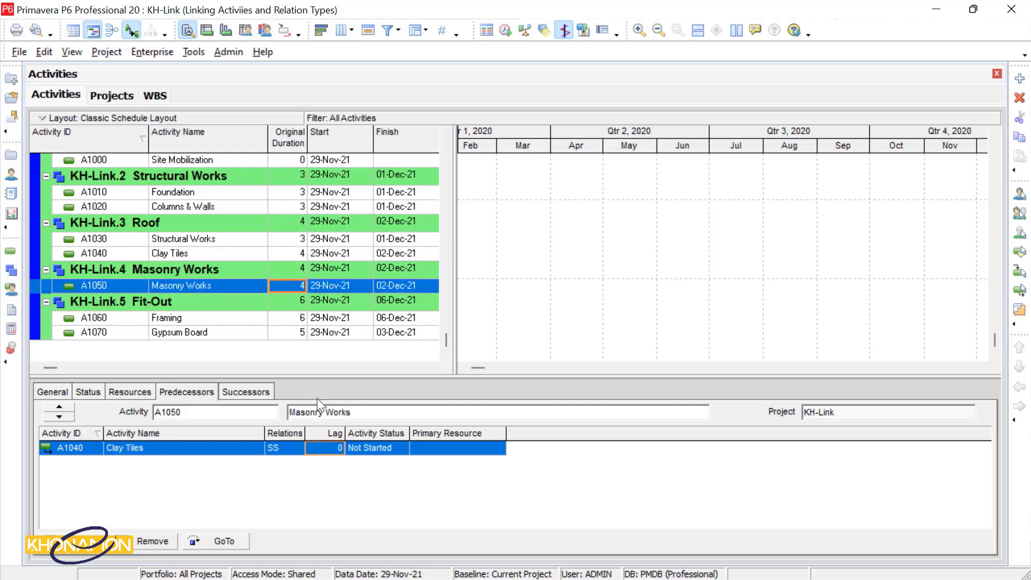
pyautogui.click(325, 448)
pyautogui.write('2')
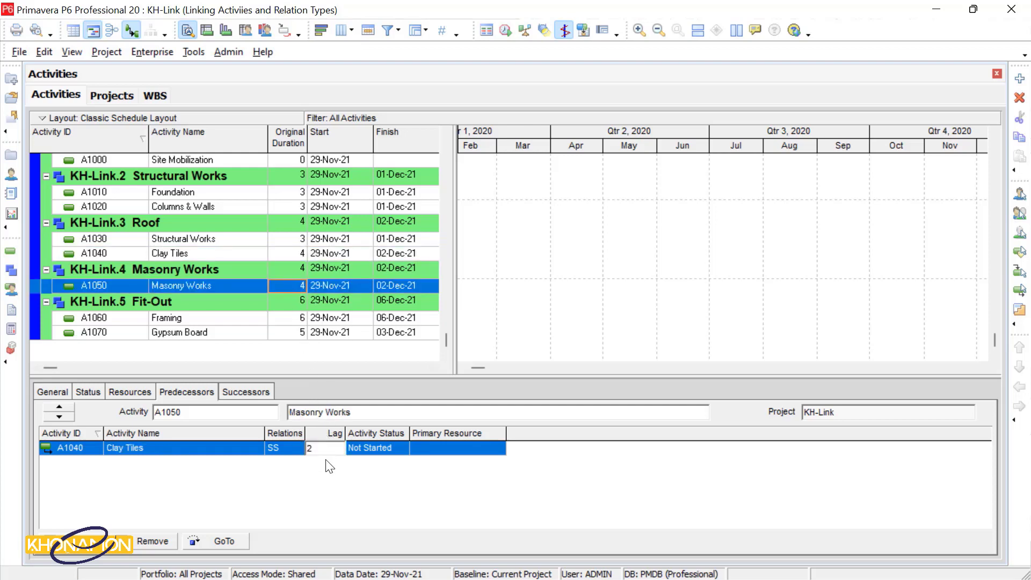
pyautogui.press('Return')
pyautogui.click(246, 320)
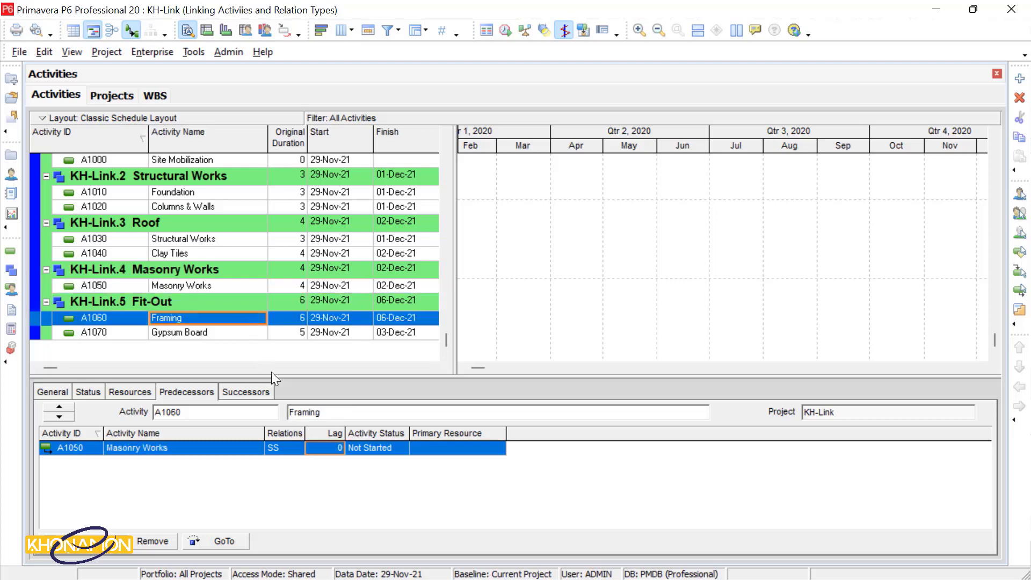
pyautogui.click(325, 449)
pyautogui.write('2')
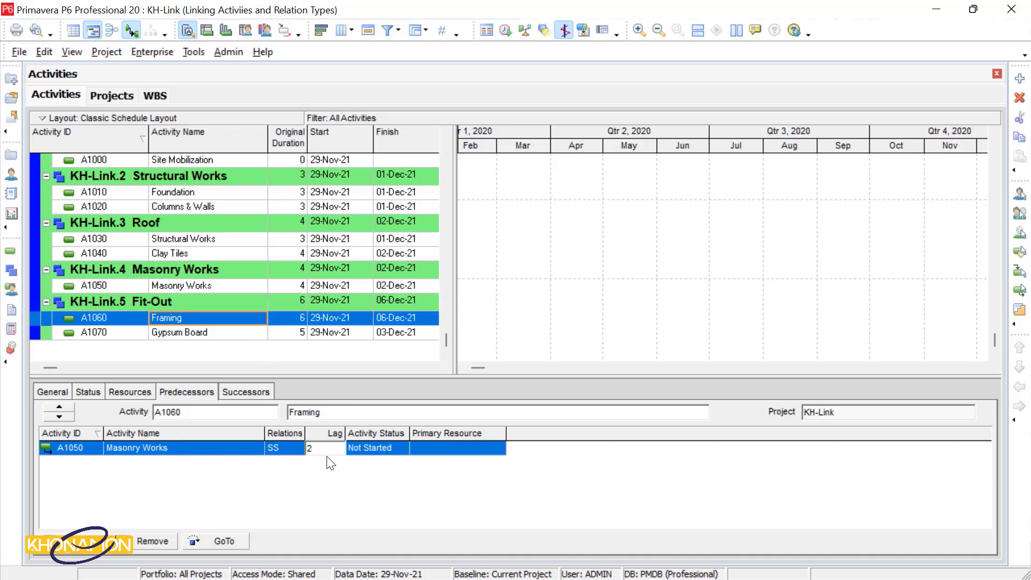
pyautogui.press('Return')
# - Set the lag between Gypsum Board (A1070) and its predecessor Framing (A1060) to 1
pyautogui.click(239, 332)
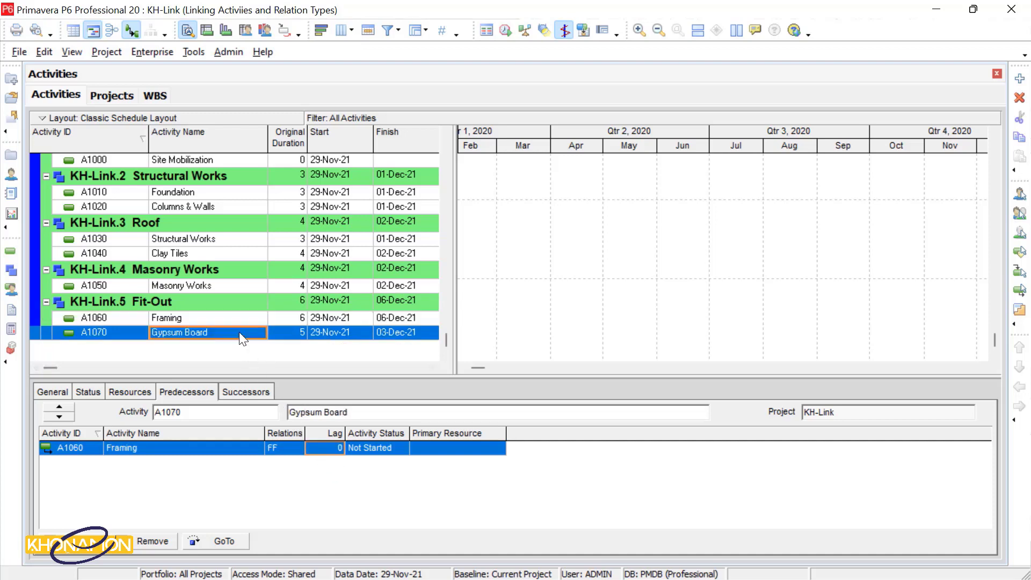
pyautogui.click(325, 449)
pyautogui.write('1')
pyautogui.press('Return')
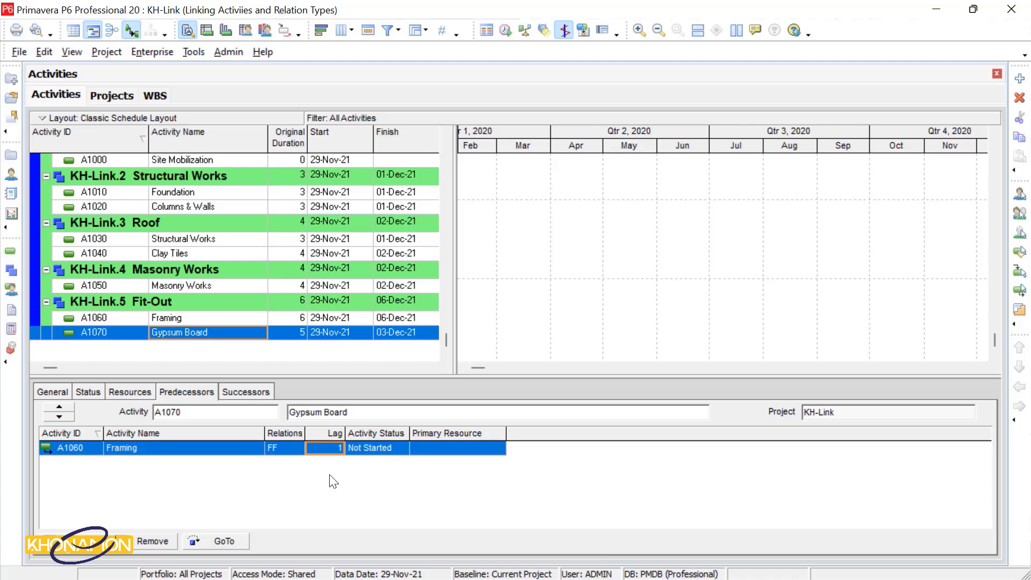
# - Try a negative lag of -1 on Gypsum Board's link to Framing, and restore the lag to 1
pyautogui.click(333, 449)
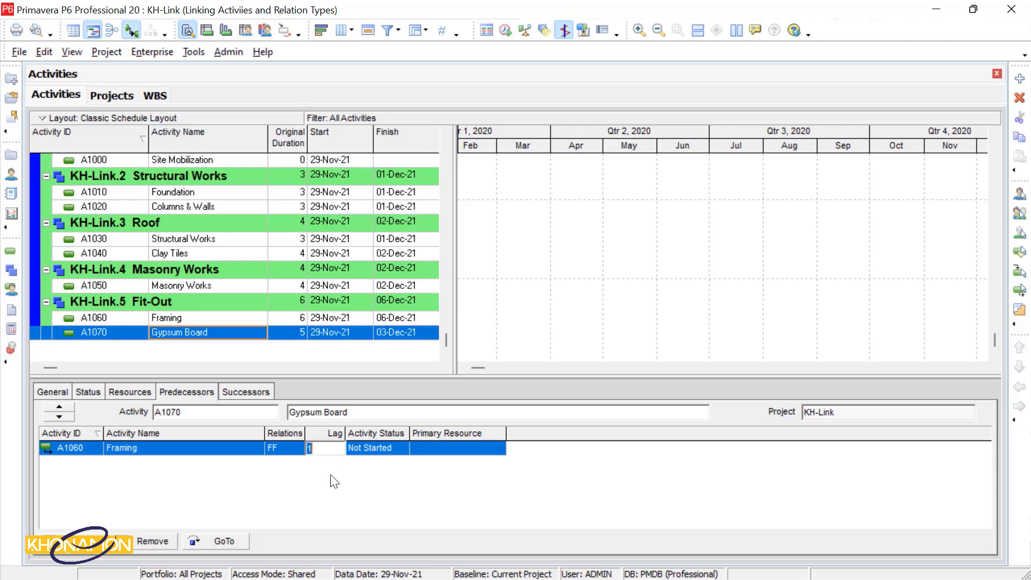
pyautogui.write('-1')
pyautogui.press('Return')
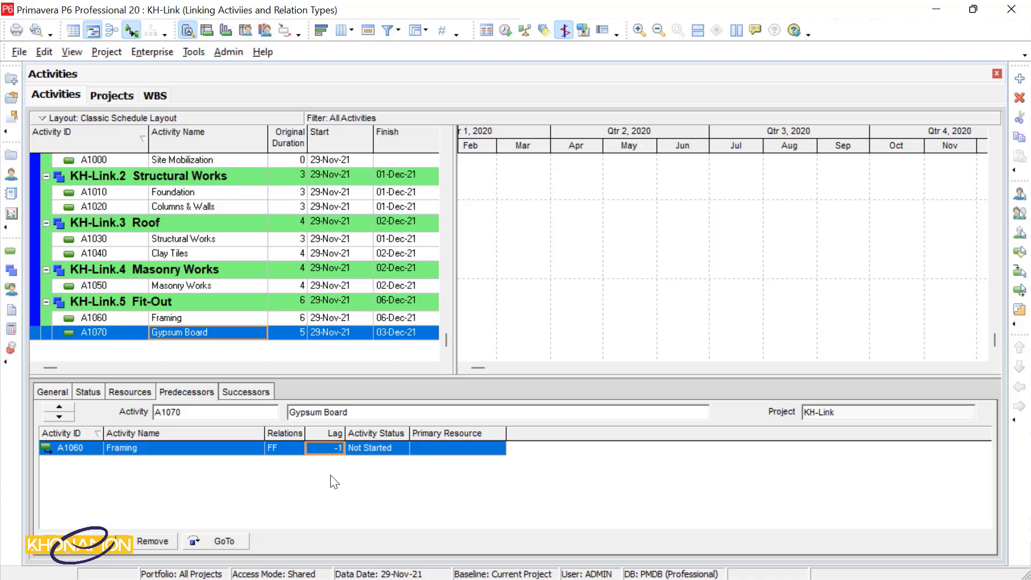
pyautogui.click(340, 448)
pyautogui.write('1')
pyautogui.press('Return')
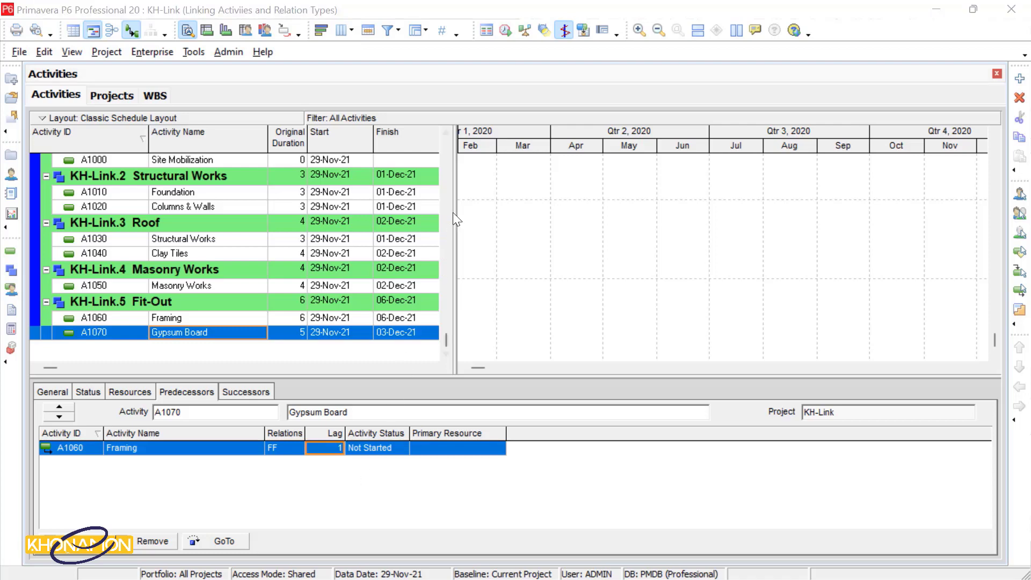
# - Schedule the project using its own data date, logging to file
pyautogui.click(508, 30)
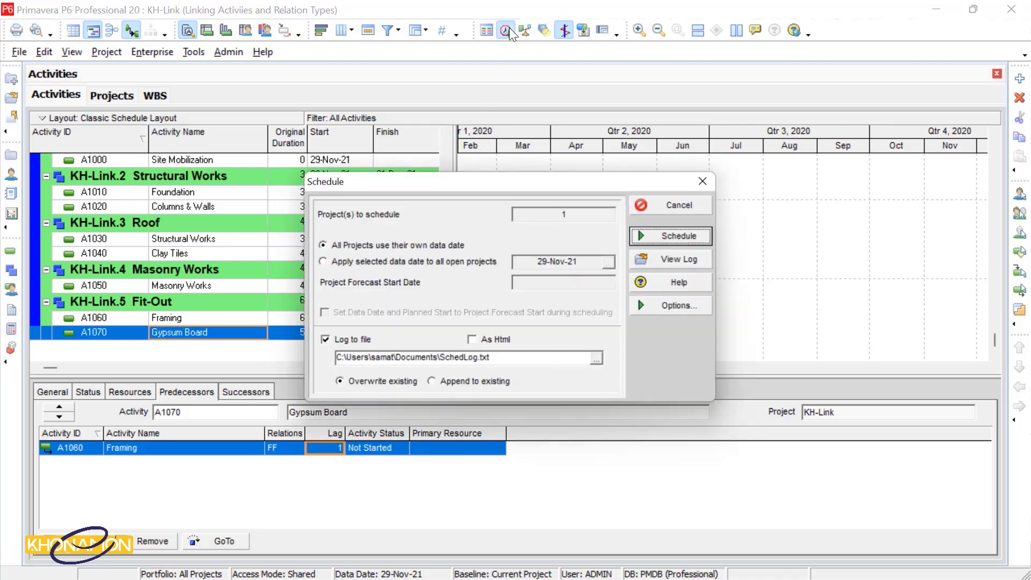
pyautogui.click(658, 239)
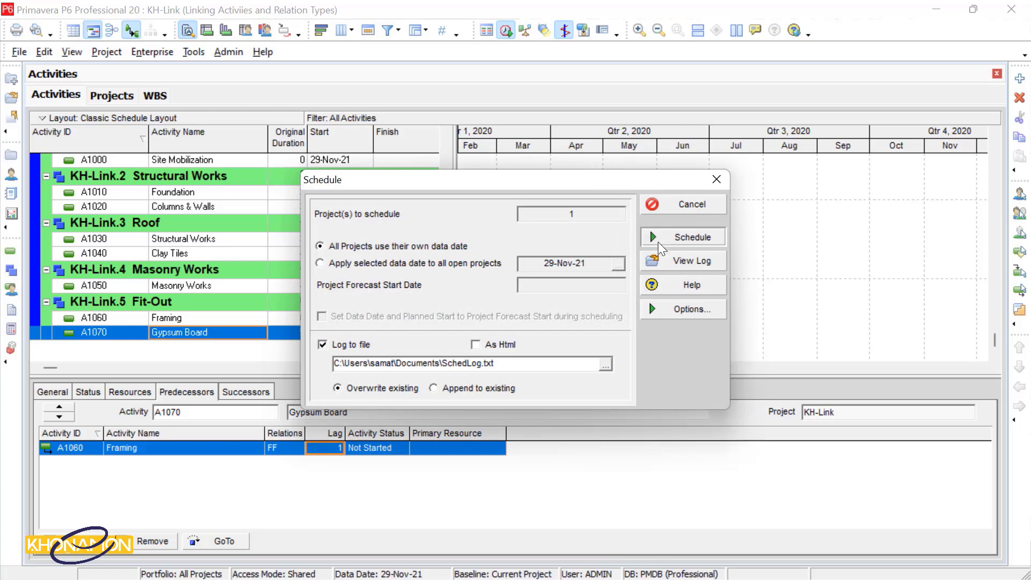